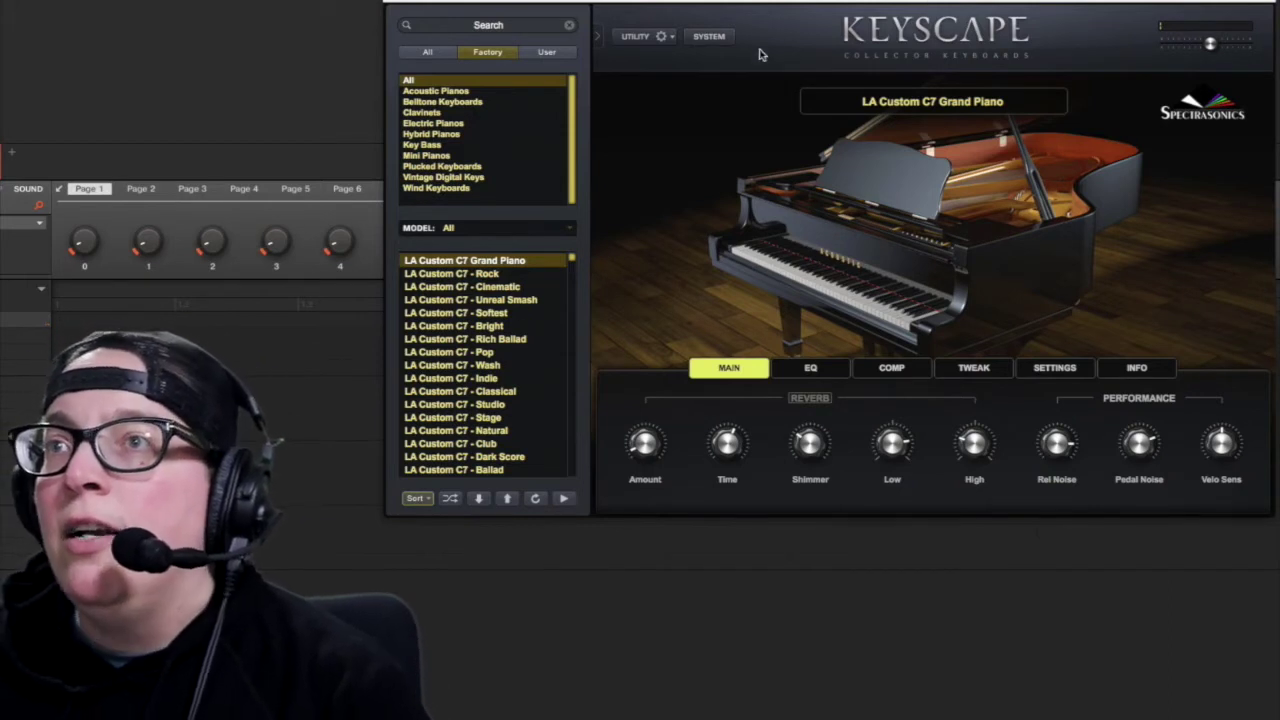
Audition the factory patches Rhodes - LA Custom and Rhodes - LA Custom Lush
{"action": "scroll", "coordinate": [433, 384], "scroll_direction": "down", "scroll_amount": 3}
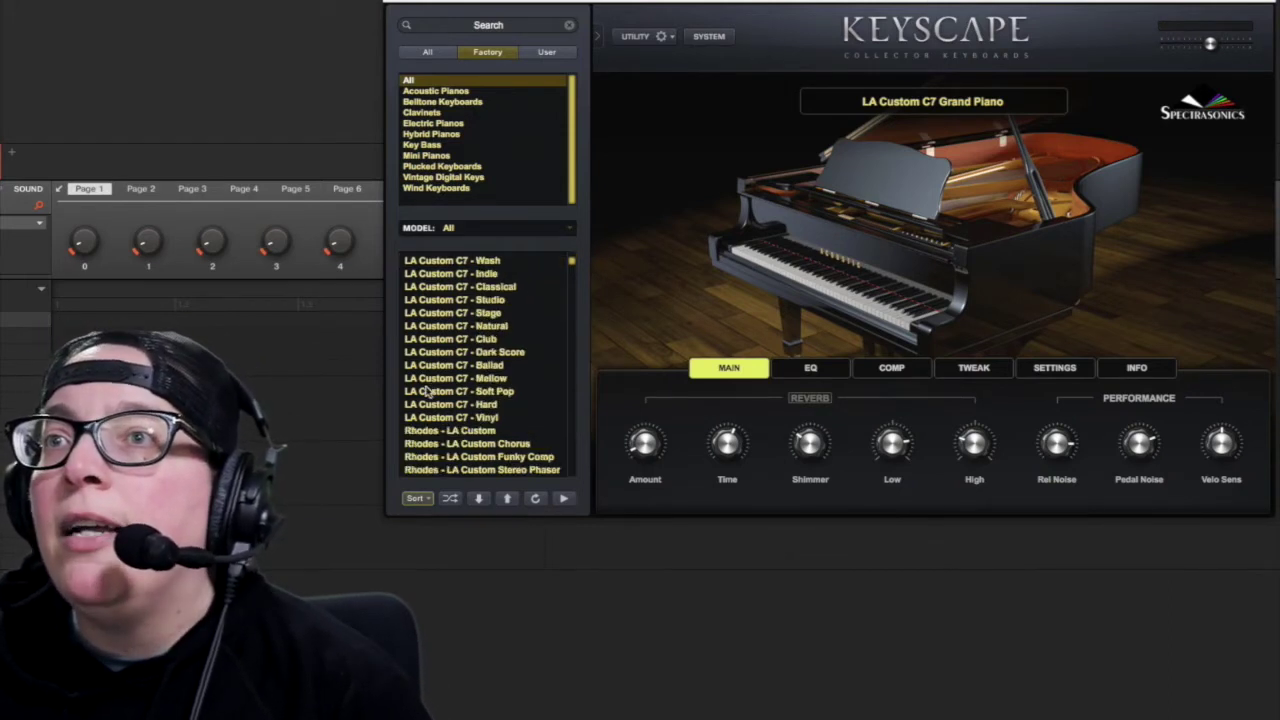
{"action": "scroll", "coordinate": [457, 440], "scroll_direction": "down", "scroll_amount": 1}
{"action": "left_click", "coordinate": [456, 392]}
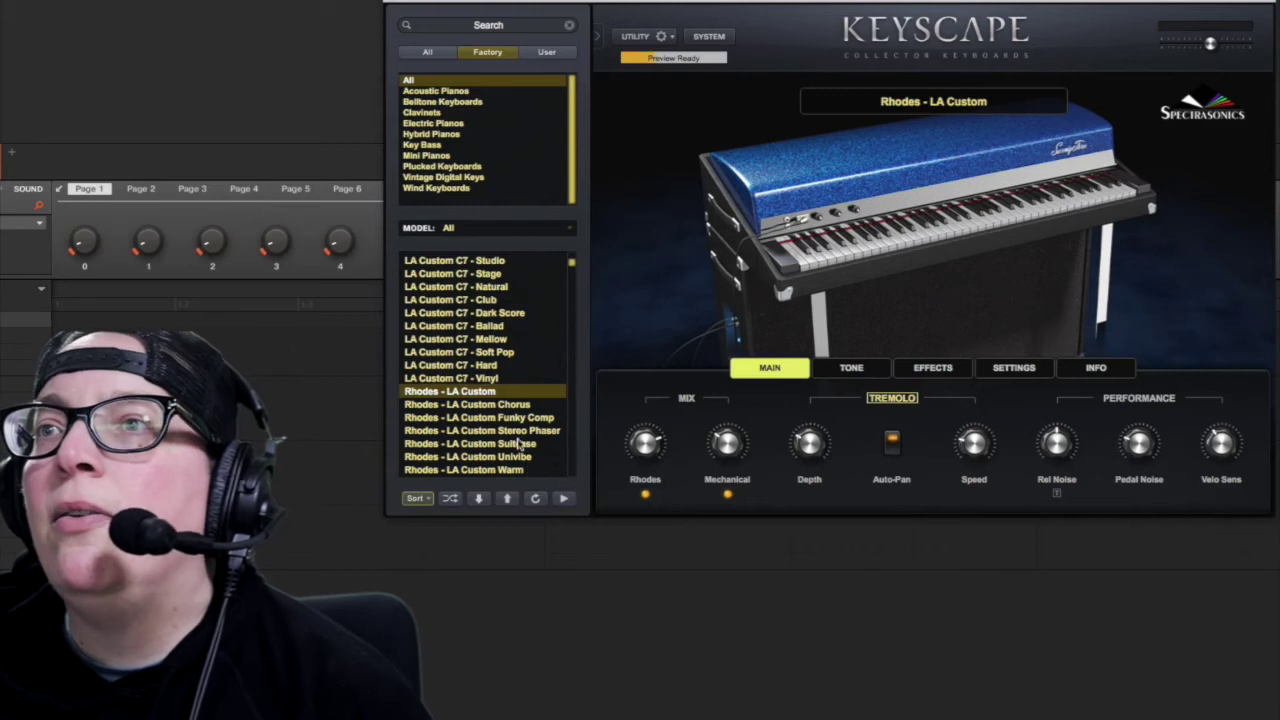
{"action": "scroll", "coordinate": [518, 443], "scroll_direction": "down", "scroll_amount": 1}
{"action": "left_click", "coordinate": [463, 457]}
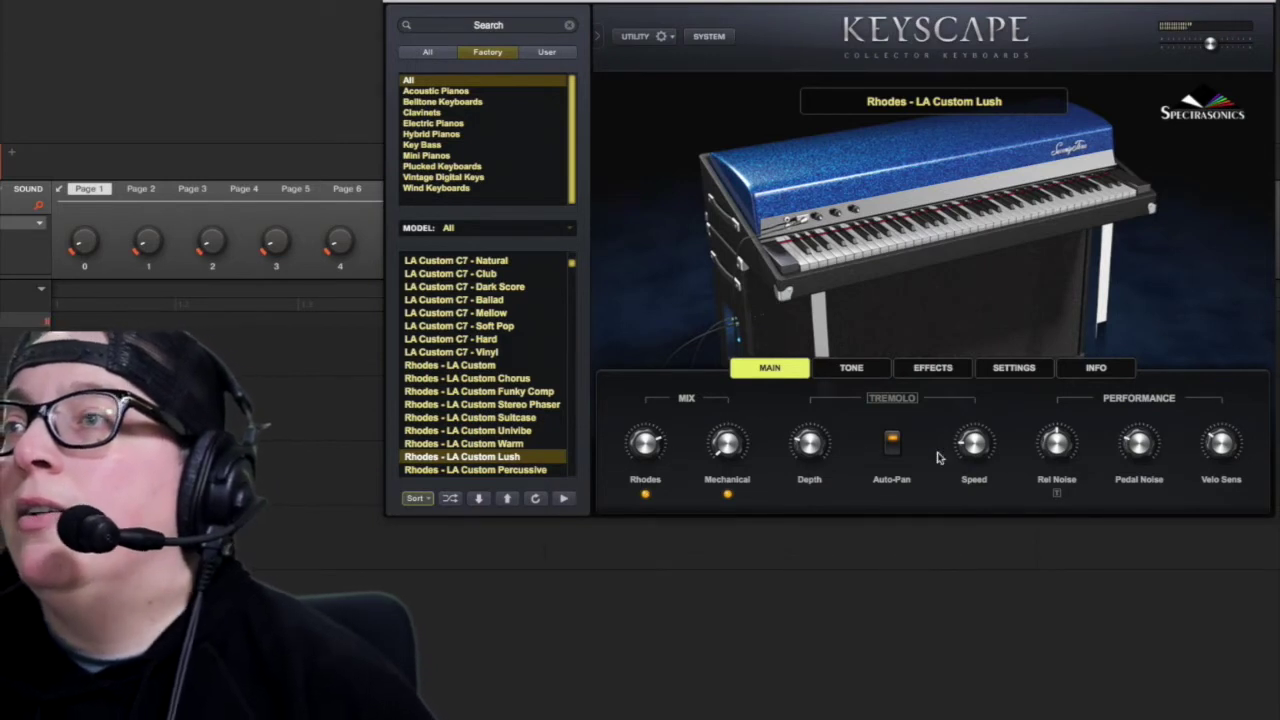
Turn up the Lush patch's bass, set its de-noise to Strong, and show its reverb and modulation effects
{"action": "mouse_move", "coordinate": [977, 430]}
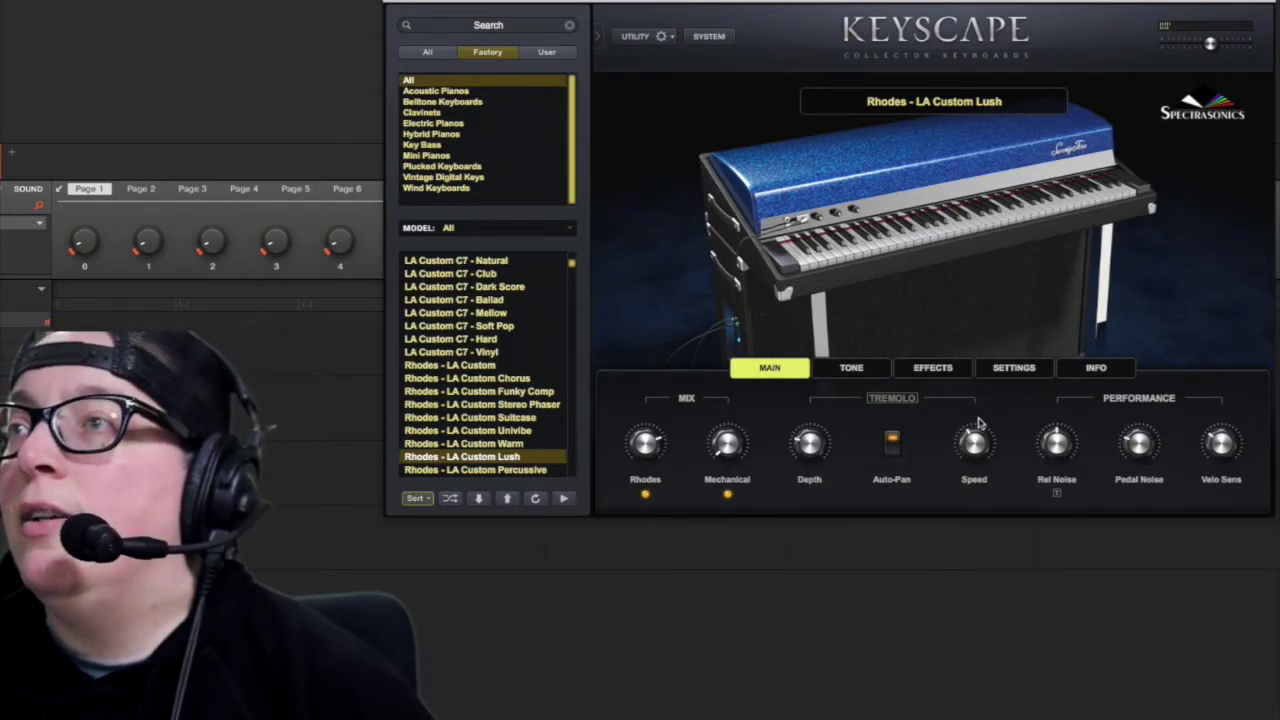
{"action": "left_click", "coordinate": [860, 374]}
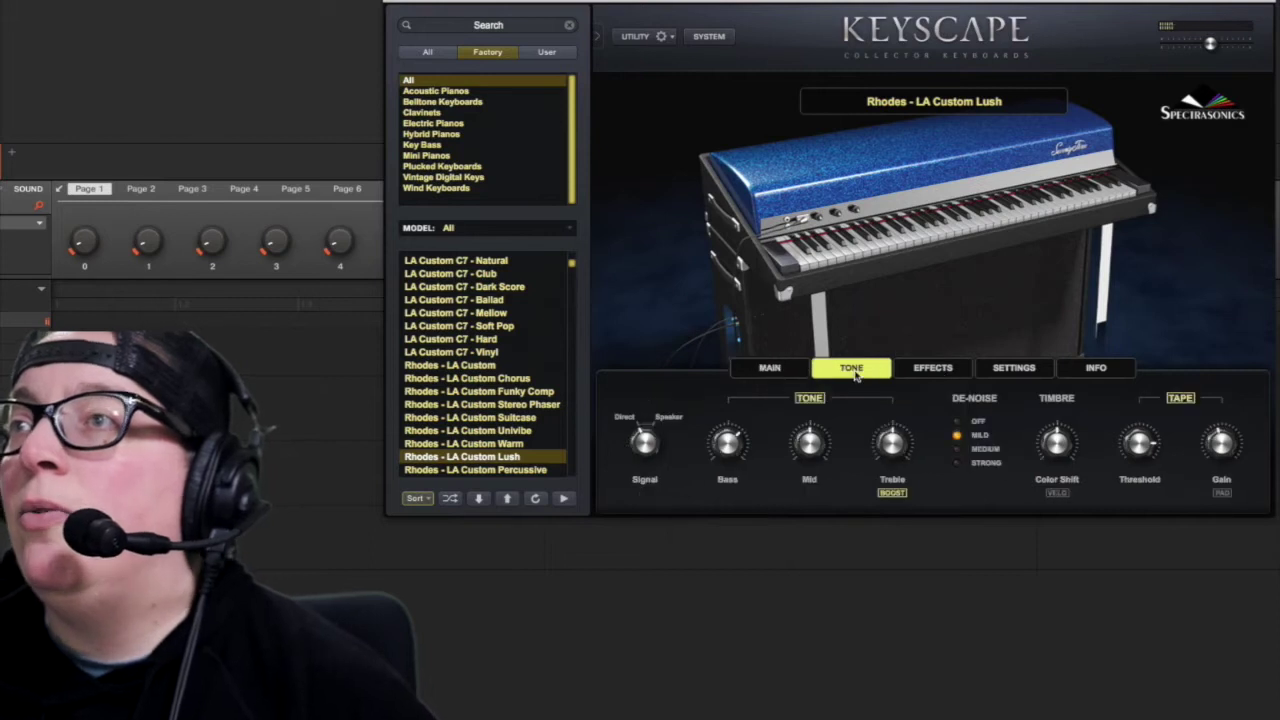
{"action": "mouse_move", "coordinate": [817, 425]}
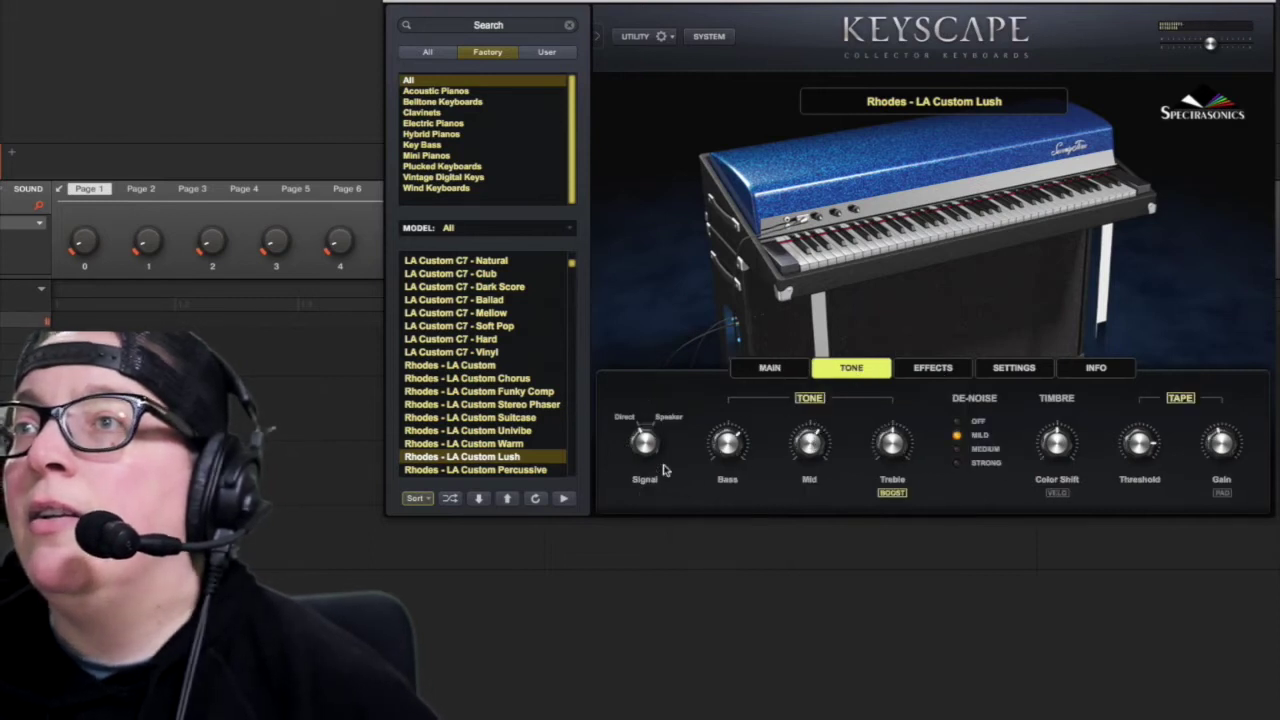
{"action": "mouse_move", "coordinate": [726, 444]}
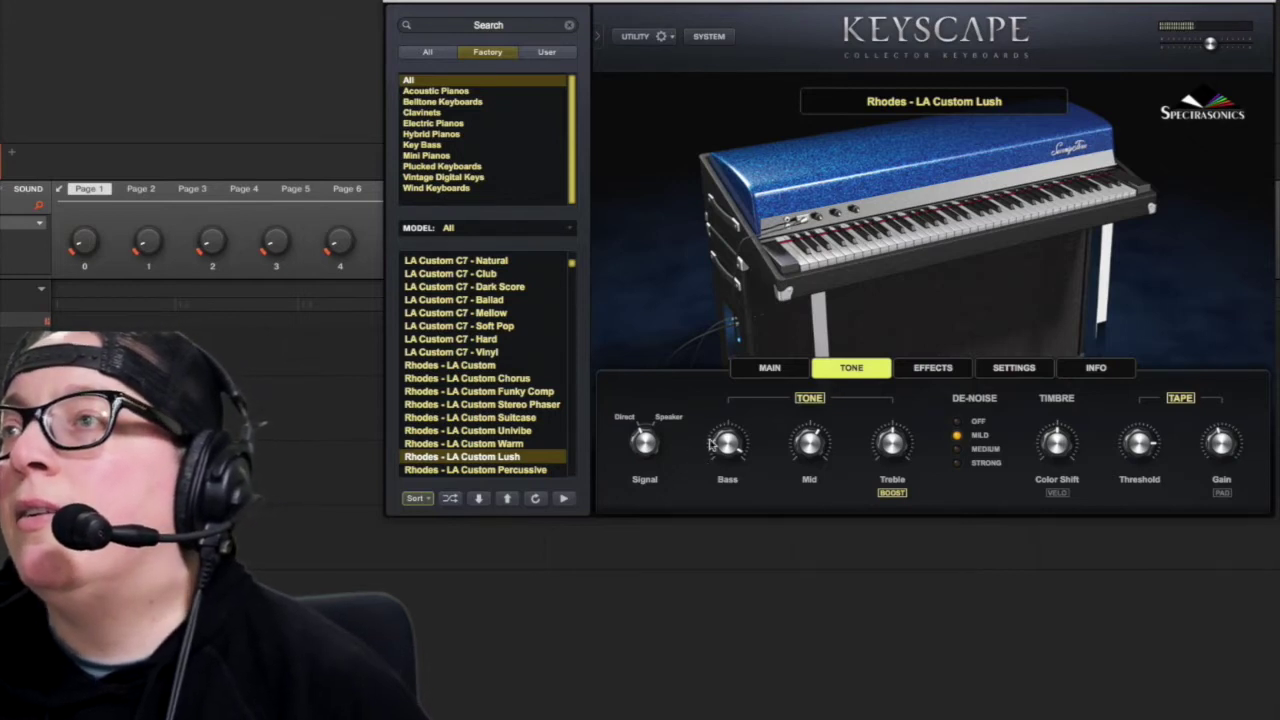
{"action": "left_click", "coordinate": [957, 463]}
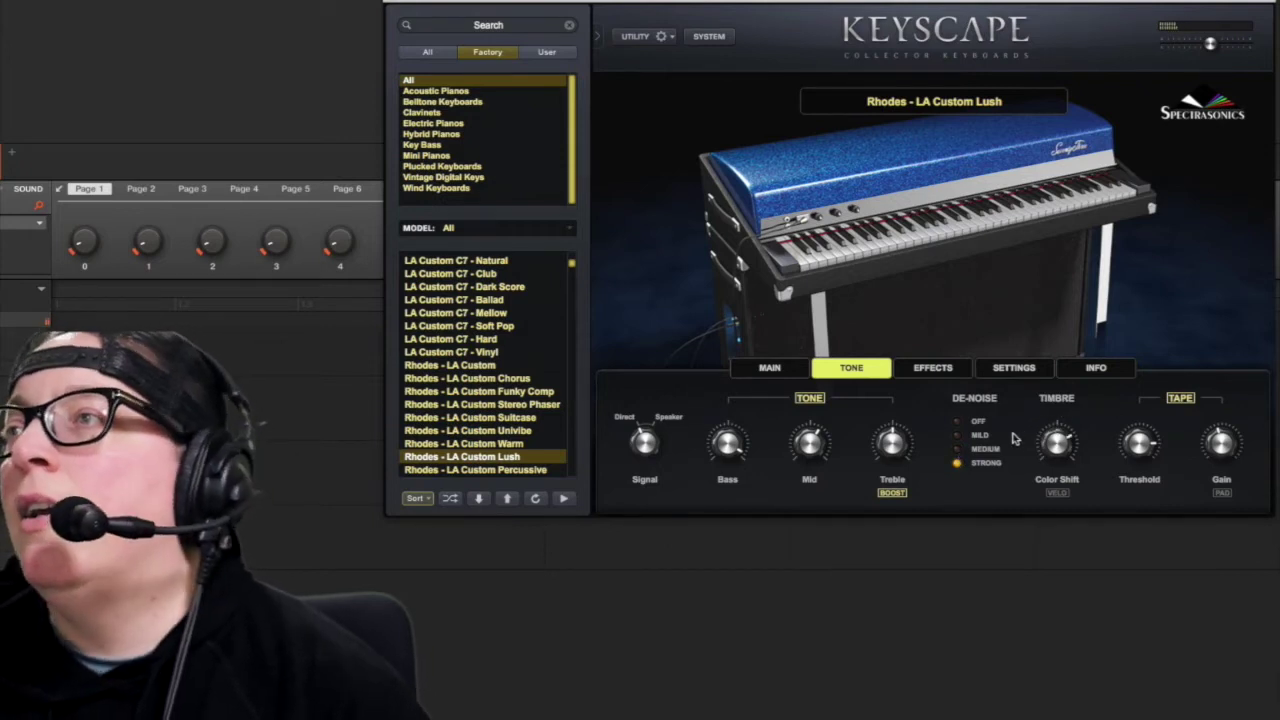
{"action": "left_click", "coordinate": [942, 372]}
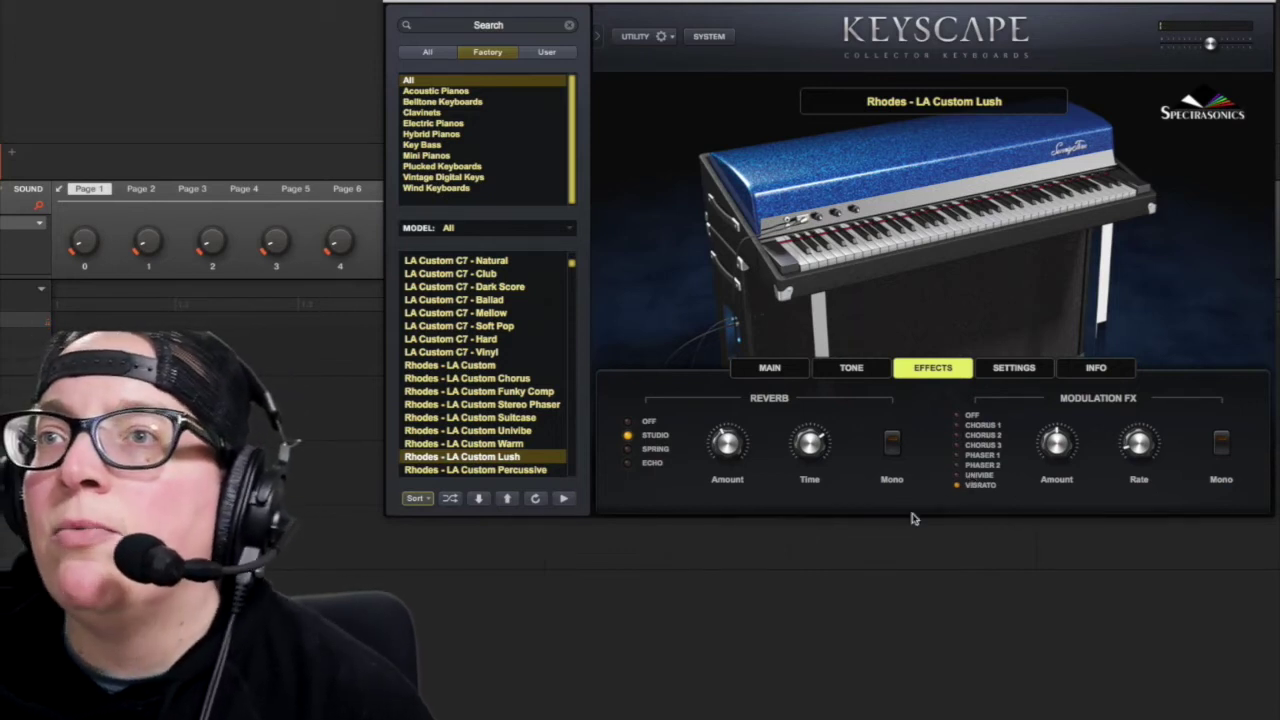
Audition the base Clavinet C and Wing Upright patches from the factory list
{"action": "scroll", "coordinate": [520, 428], "scroll_direction": "down", "scroll_amount": 5}
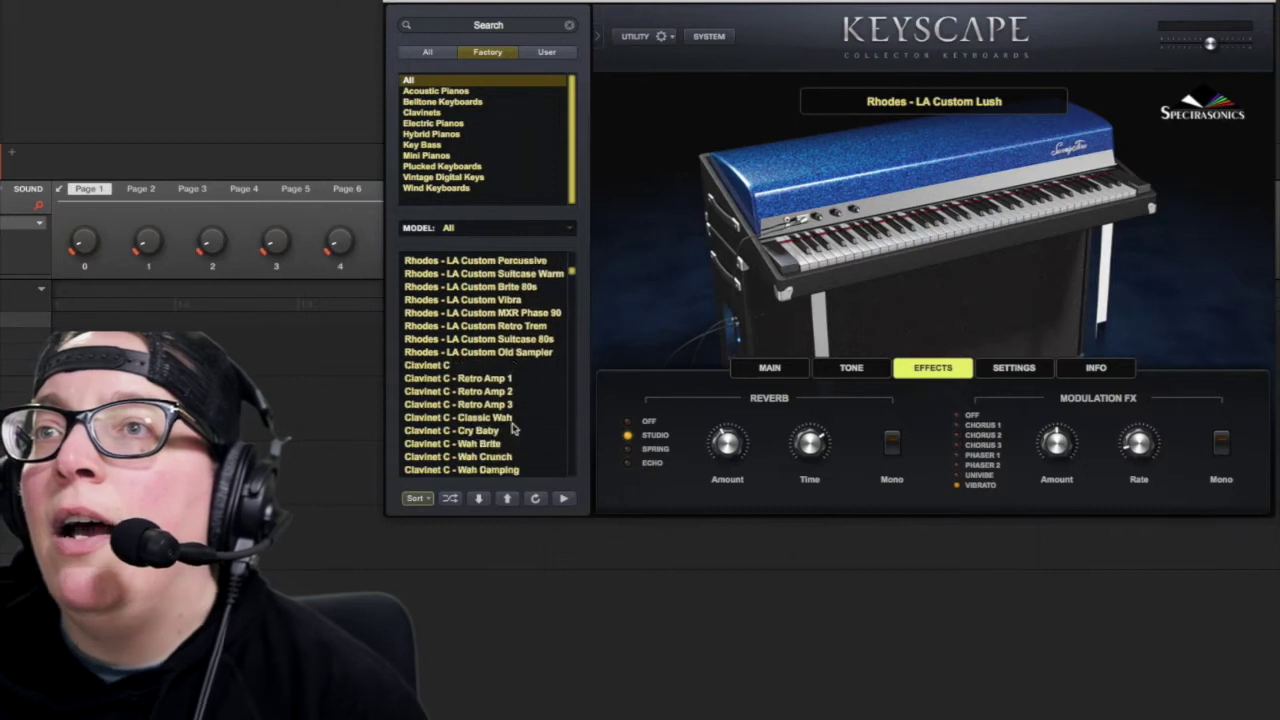
{"action": "left_click", "coordinate": [492, 368]}
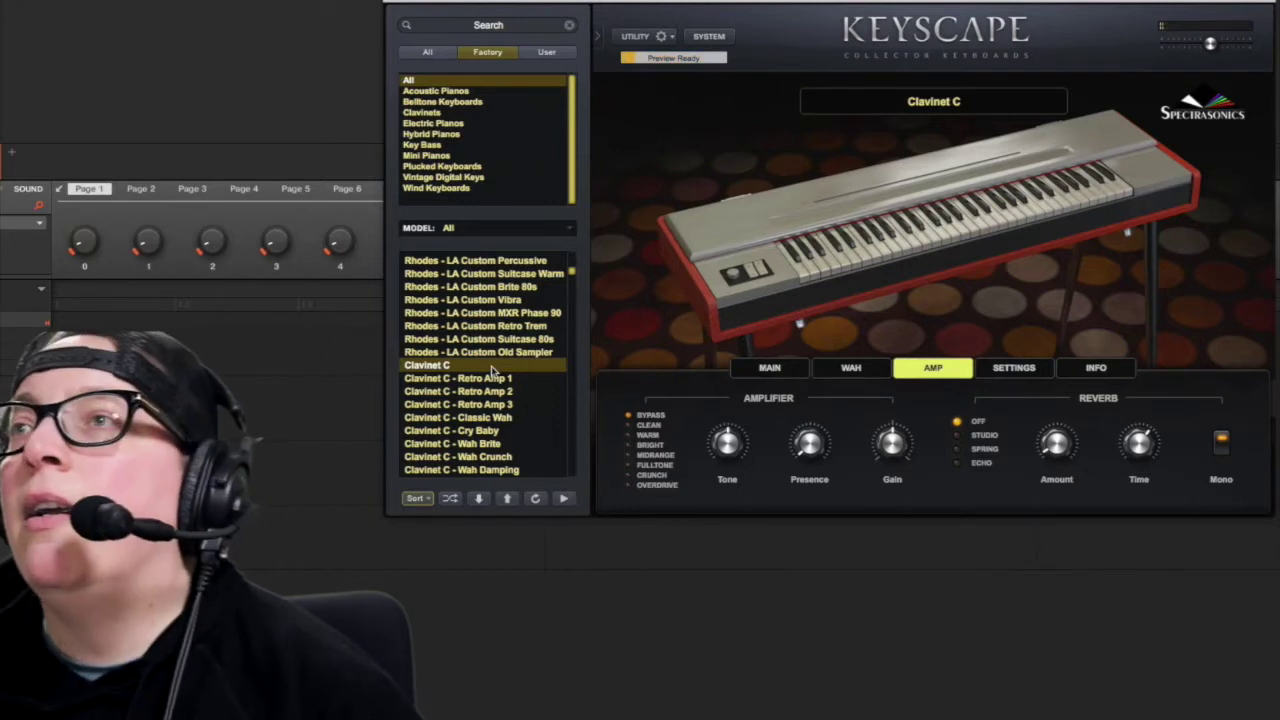
{"action": "scroll", "coordinate": [520, 380], "scroll_direction": "down", "scroll_amount": 5}
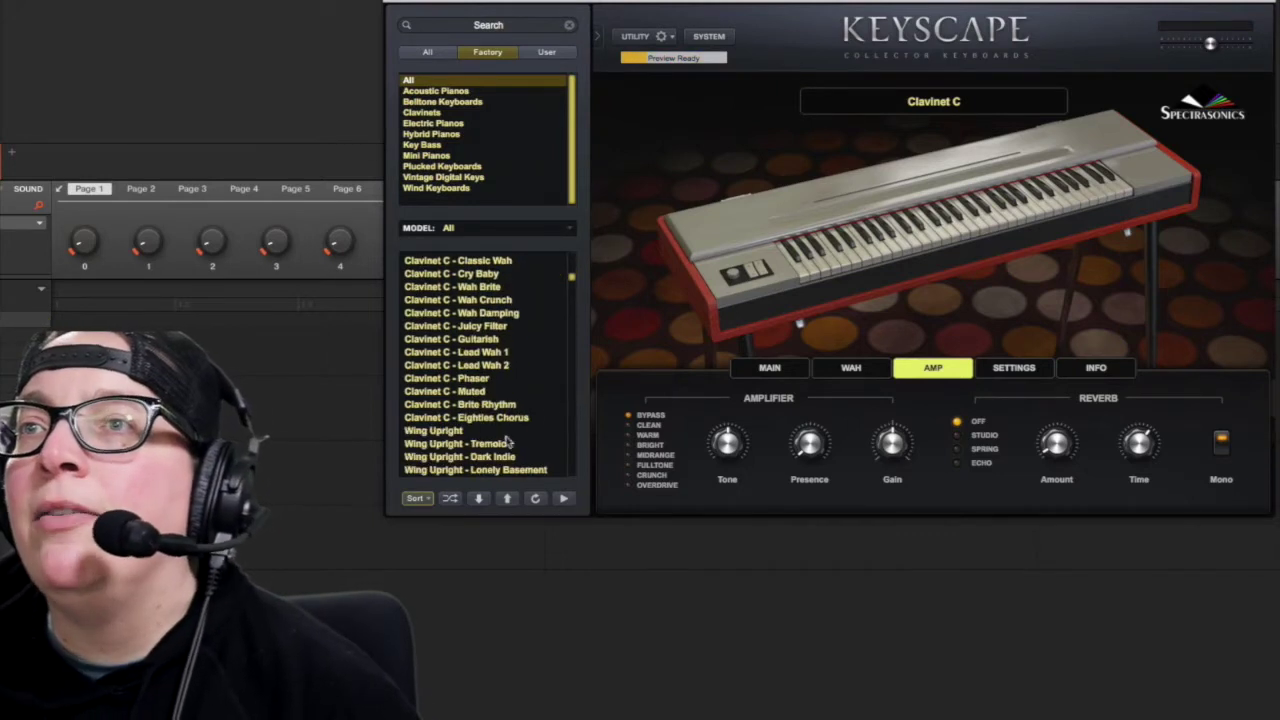
{"action": "scroll", "coordinate": [505, 445], "scroll_direction": "down", "scroll_amount": 1}
{"action": "left_click", "coordinate": [461, 406]}
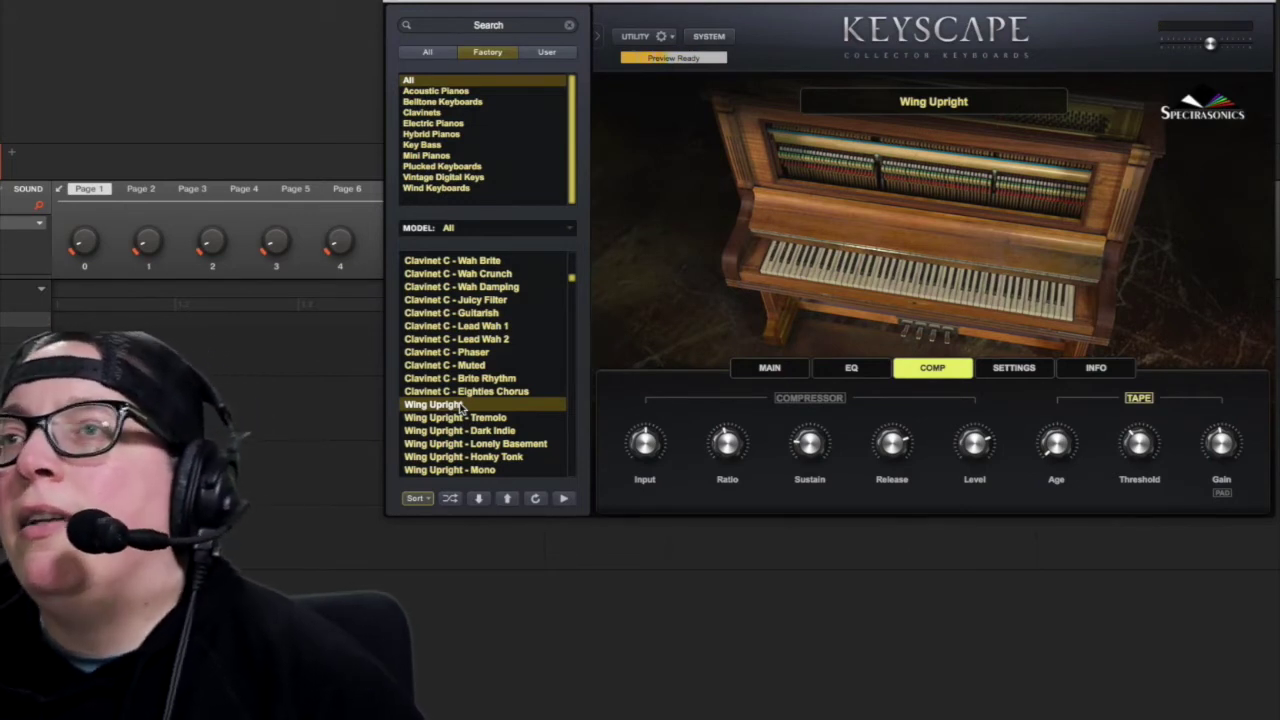
Audition the base Celeste patch and the Rhodes - Classic patch
{"action": "scroll", "coordinate": [462, 405], "scroll_direction": "down", "scroll_amount": 5}
{"action": "left_click", "coordinate": [462, 352]}
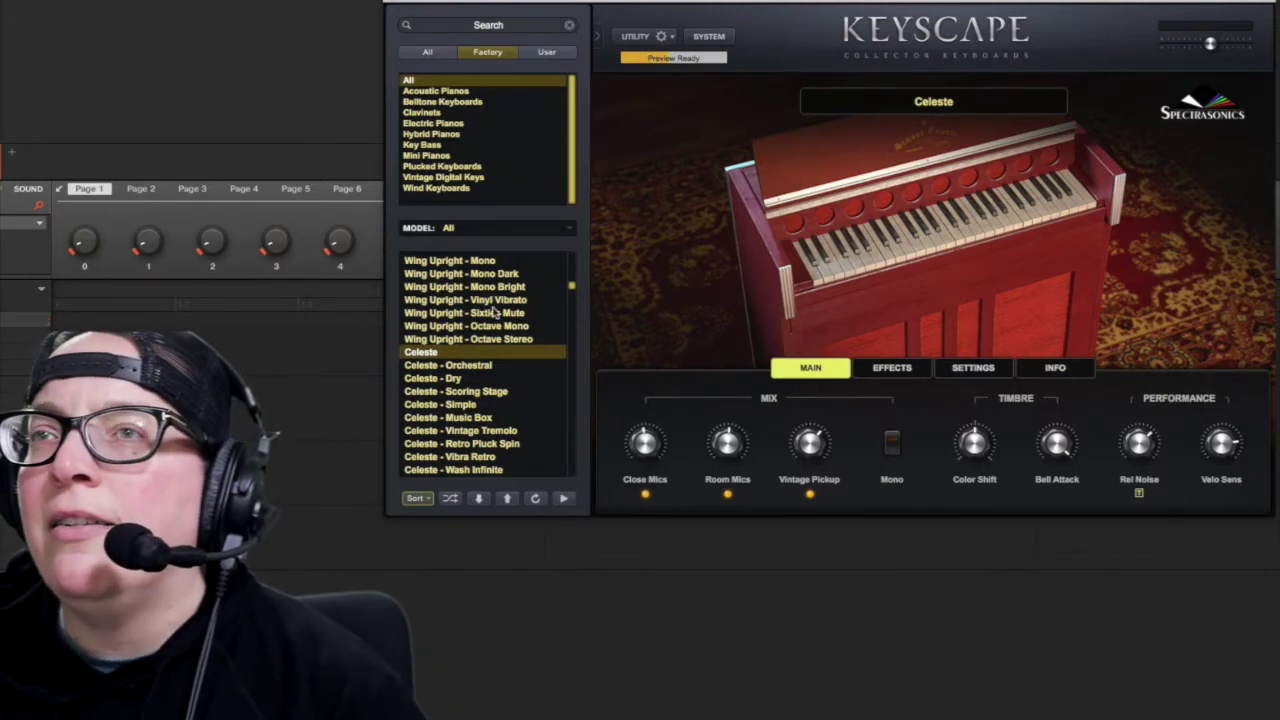
{"action": "scroll", "coordinate": [446, 376], "scroll_direction": "down", "scroll_amount": 1}
{"action": "scroll", "coordinate": [445, 392], "scroll_direction": "down", "scroll_amount": 7}
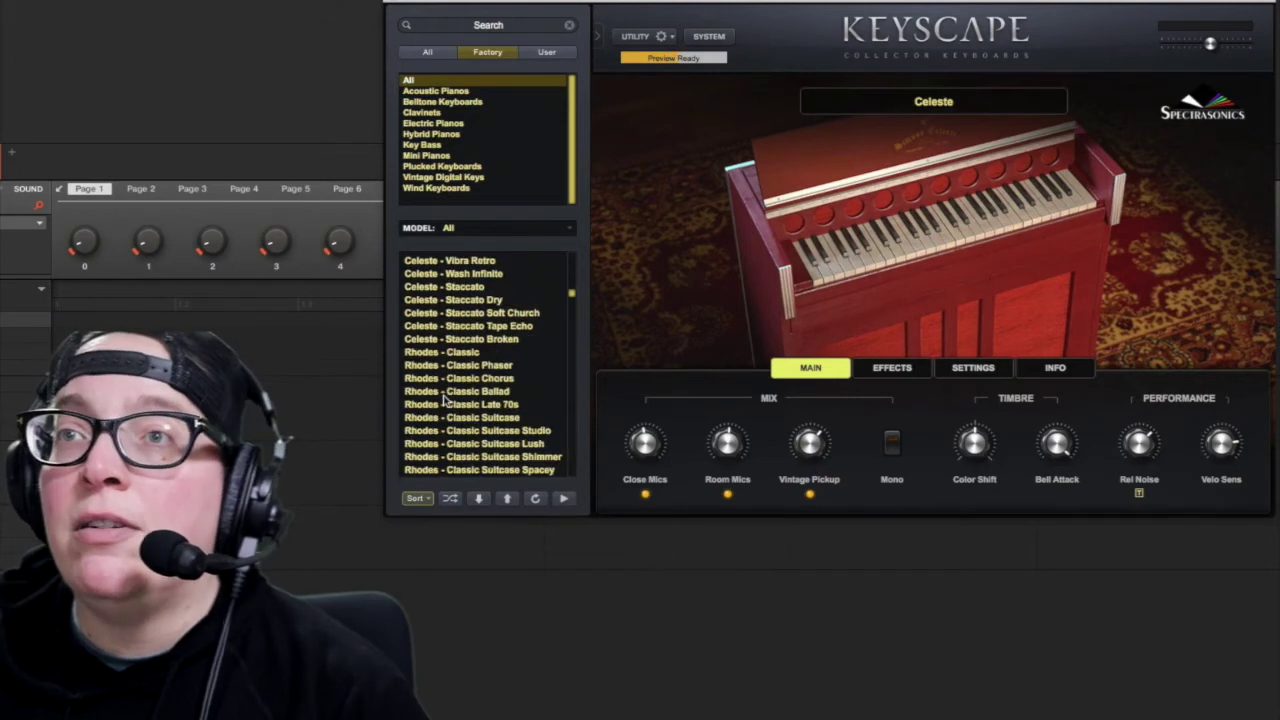
{"action": "left_click", "coordinate": [463, 353]}
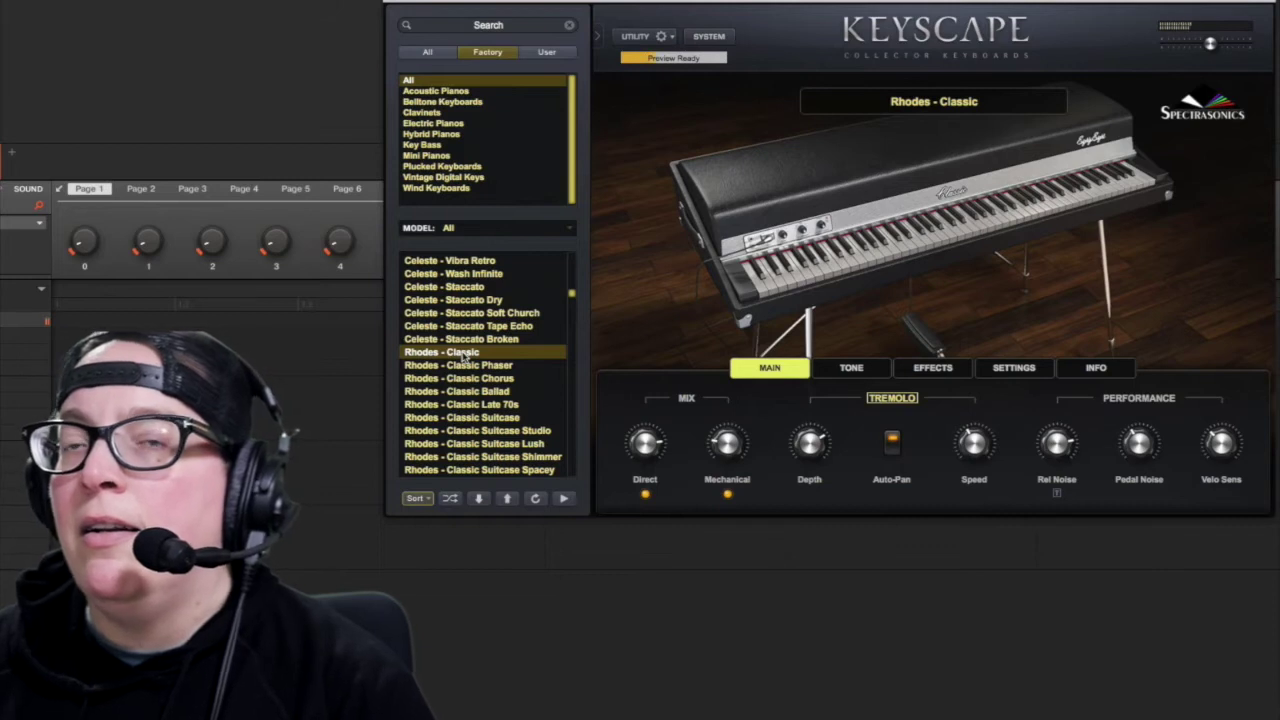
Audition the duo patches Duo - LA Piano + MKS EP and Duo - Tiny Saloon
{"action": "scroll", "coordinate": [470, 370], "scroll_direction": "down", "scroll_amount": 5}
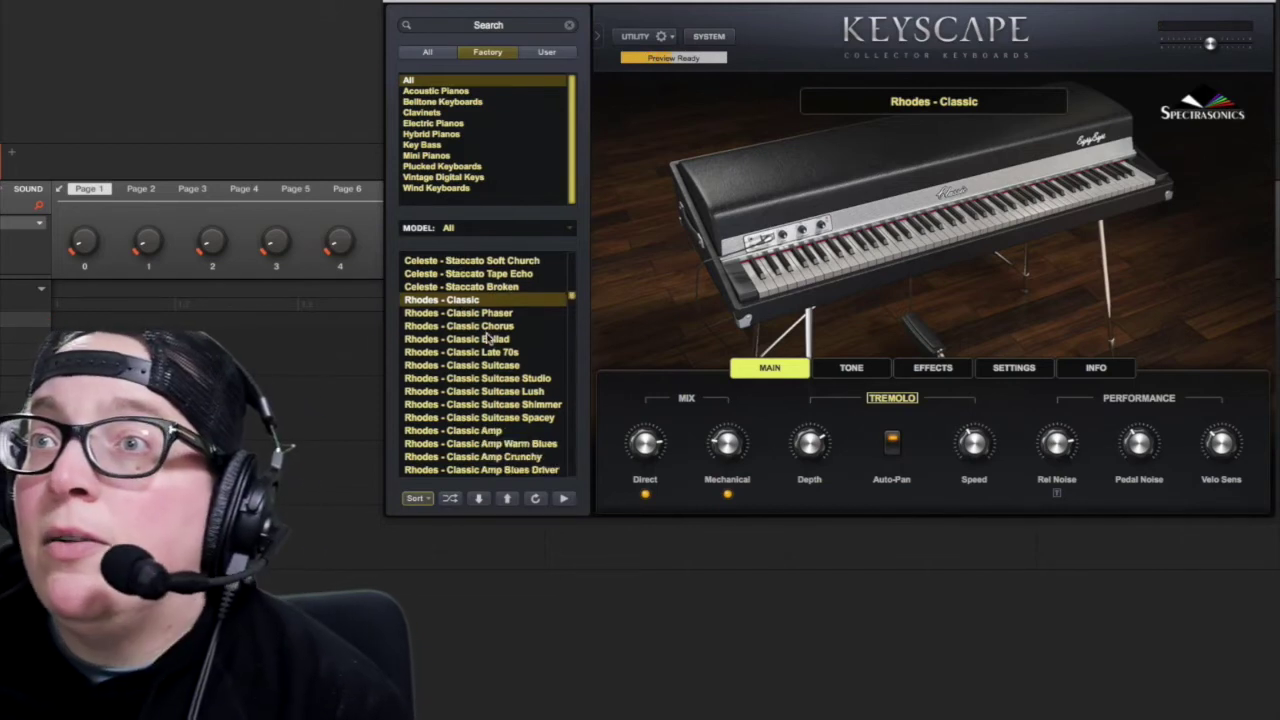
{"action": "scroll", "coordinate": [485, 381], "scroll_direction": "down", "scroll_amount": 6}
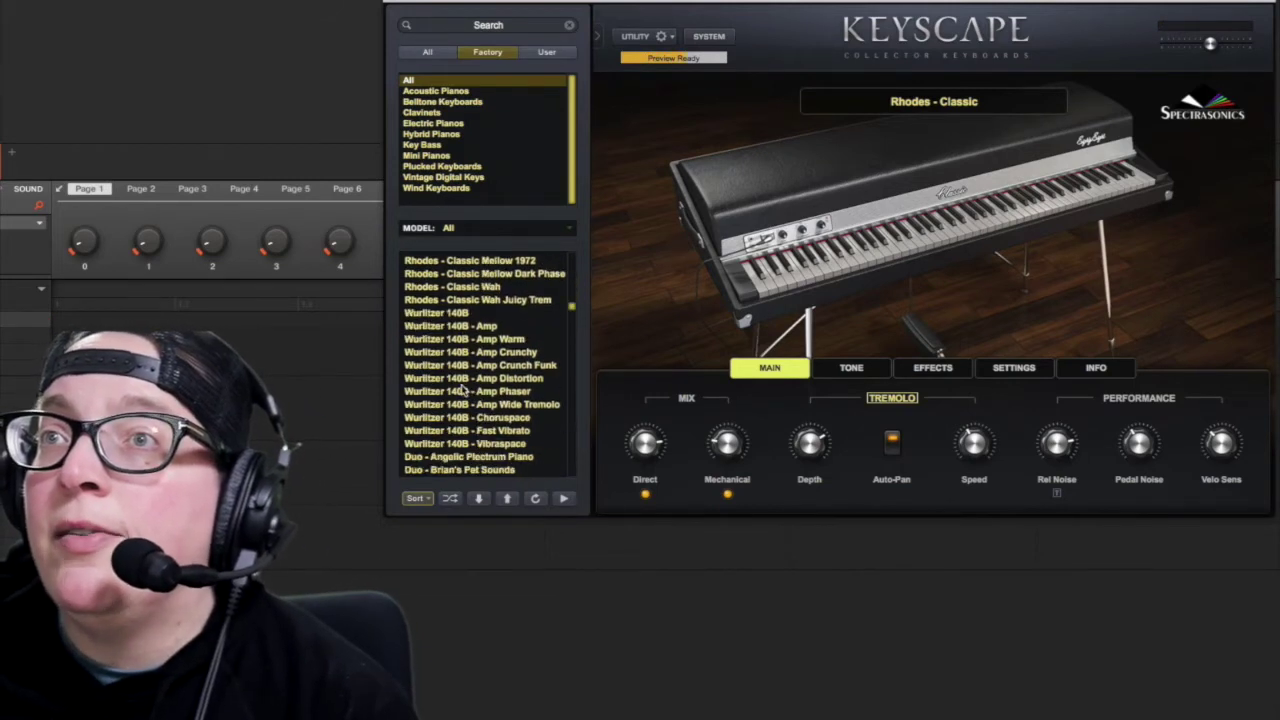
{"action": "scroll", "coordinate": [447, 311], "scroll_direction": "down", "scroll_amount": 4}
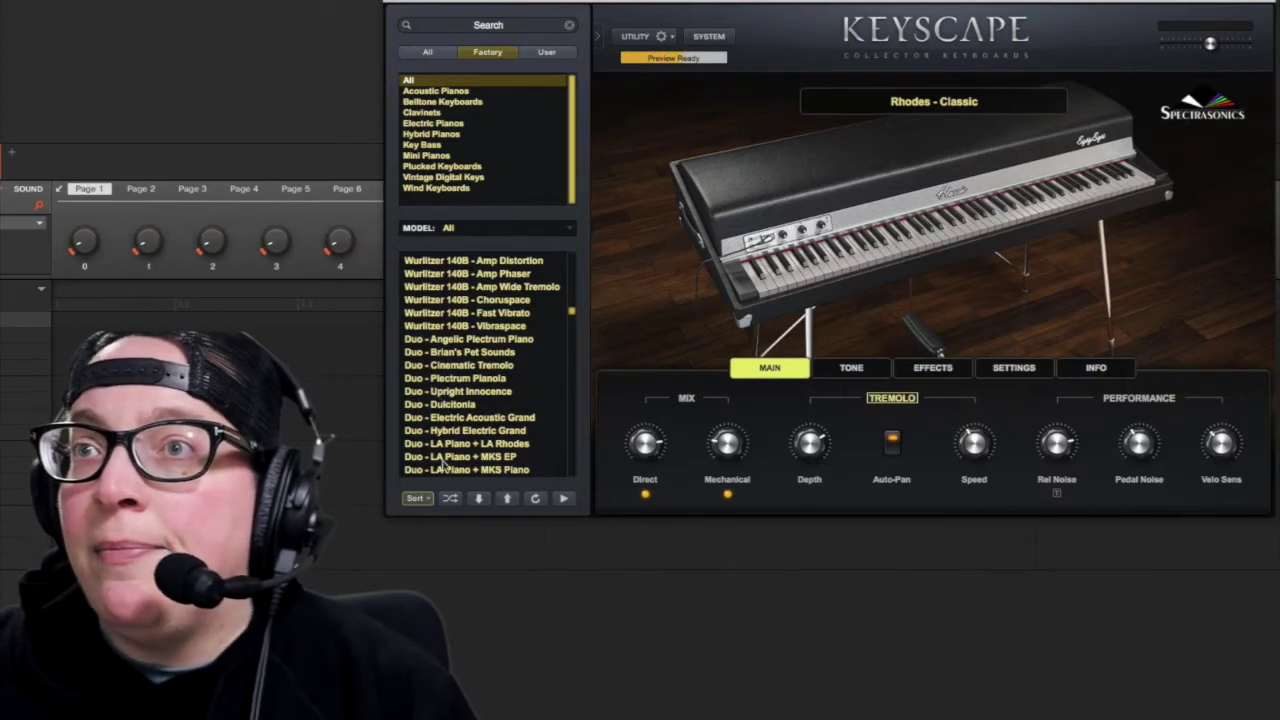
{"action": "scroll", "coordinate": [443, 462], "scroll_direction": "down", "scroll_amount": 2}
{"action": "left_click", "coordinate": [459, 418]}
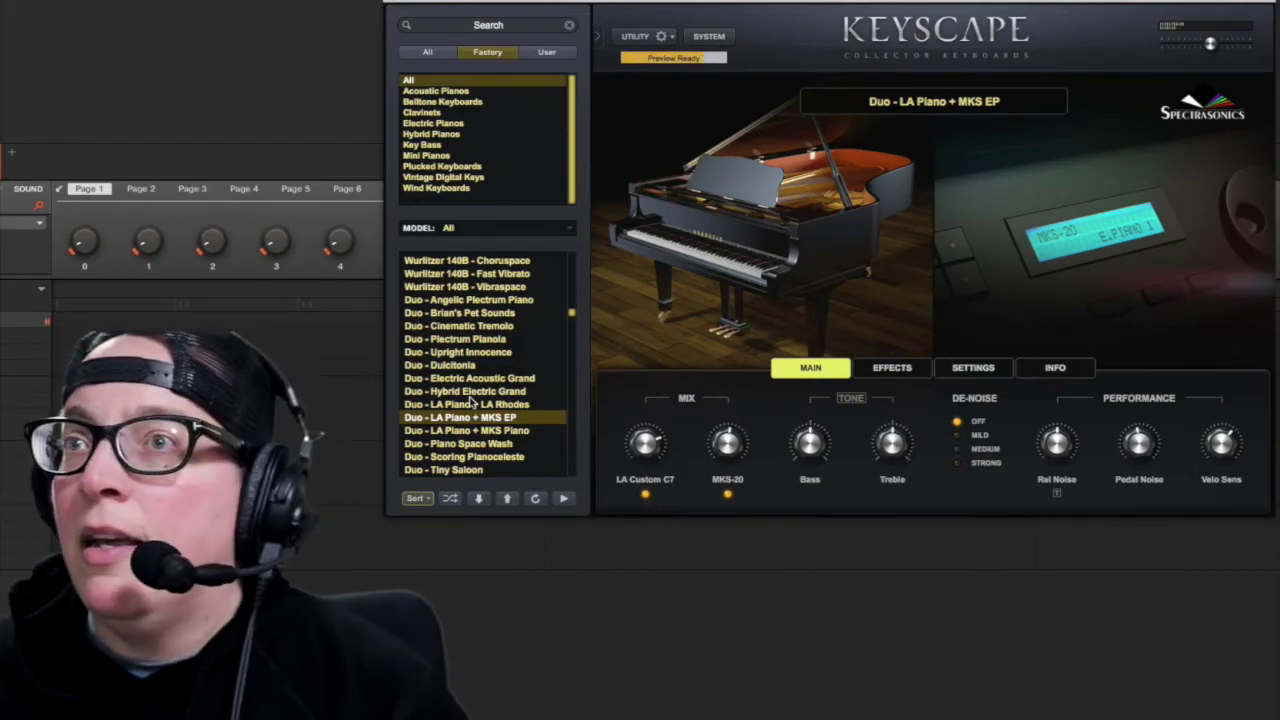
{"action": "scroll", "coordinate": [474, 405], "scroll_direction": "down", "scroll_amount": 1}
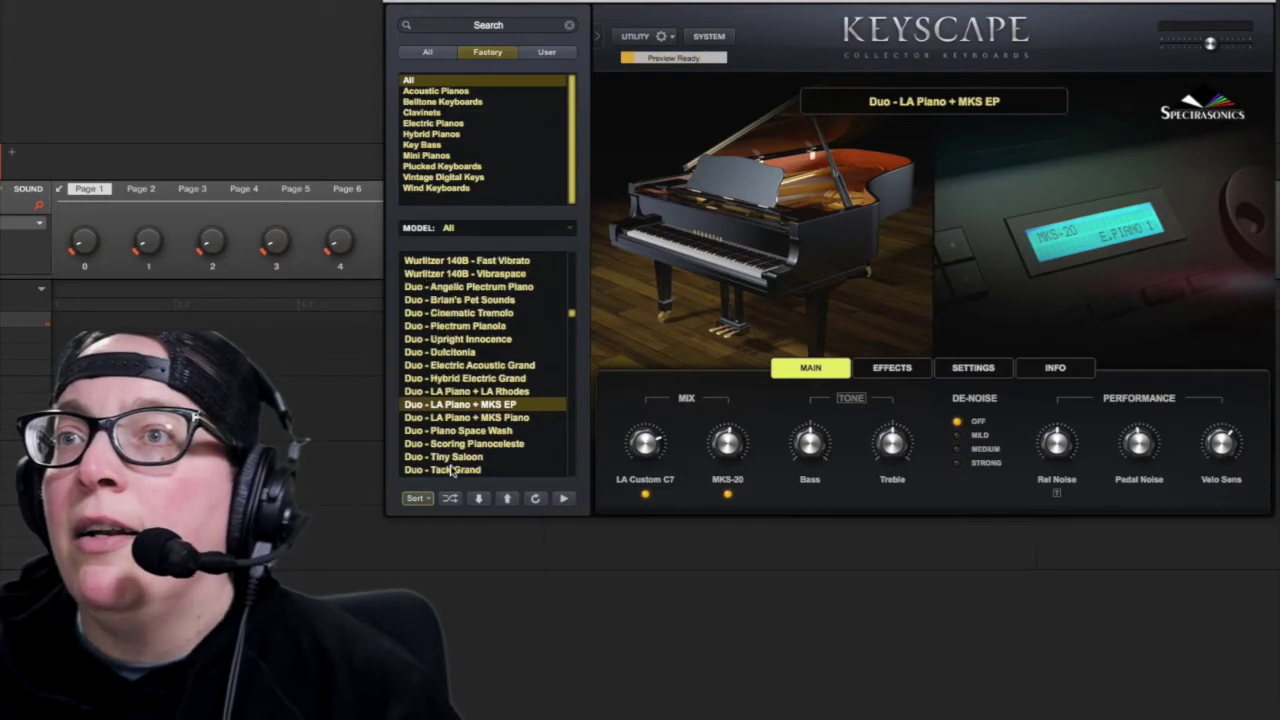
{"action": "left_click", "coordinate": [451, 457]}
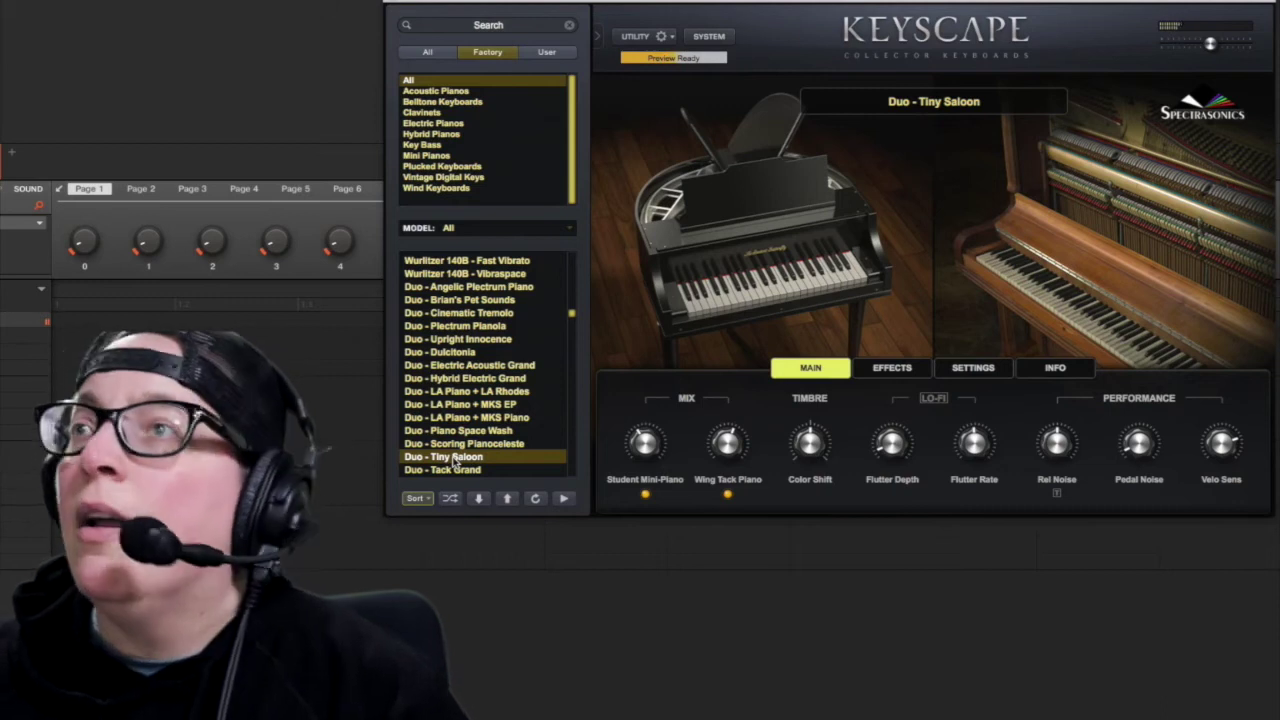
Audition the Smooth and Thump variants of the Rhodes Piano Bass
{"action": "scroll", "coordinate": [457, 376], "scroll_direction": "down", "scroll_amount": 2}
{"action": "scroll", "coordinate": [457, 380], "scroll_direction": "down", "scroll_amount": 12}
{"action": "scroll", "coordinate": [436, 412], "scroll_direction": "down", "scroll_amount": 1}
{"action": "left_click", "coordinate": [453, 380]}
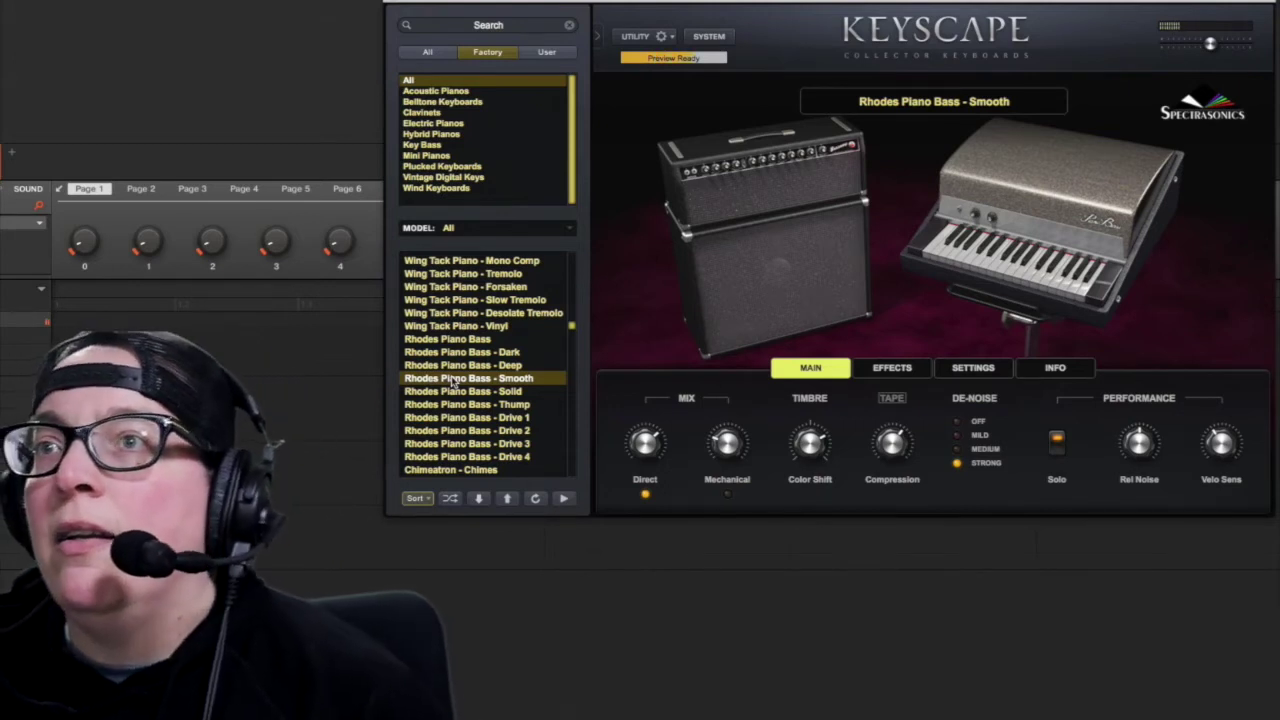
{"action": "left_click", "coordinate": [467, 404]}
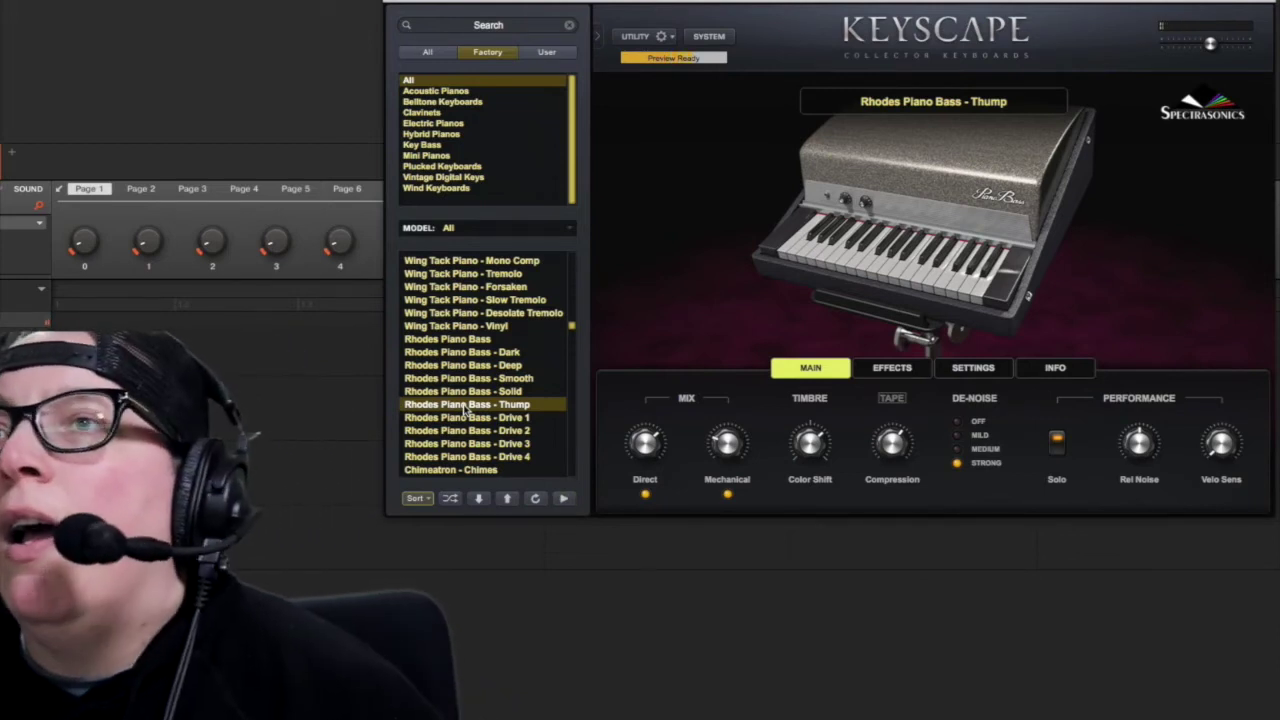
Audition the base Clavichord and Dolceola patches
{"action": "scroll", "coordinate": [465, 400], "scroll_direction": "down", "scroll_amount": 6}
{"action": "scroll", "coordinate": [466, 333], "scroll_direction": "down", "scroll_amount": 2}
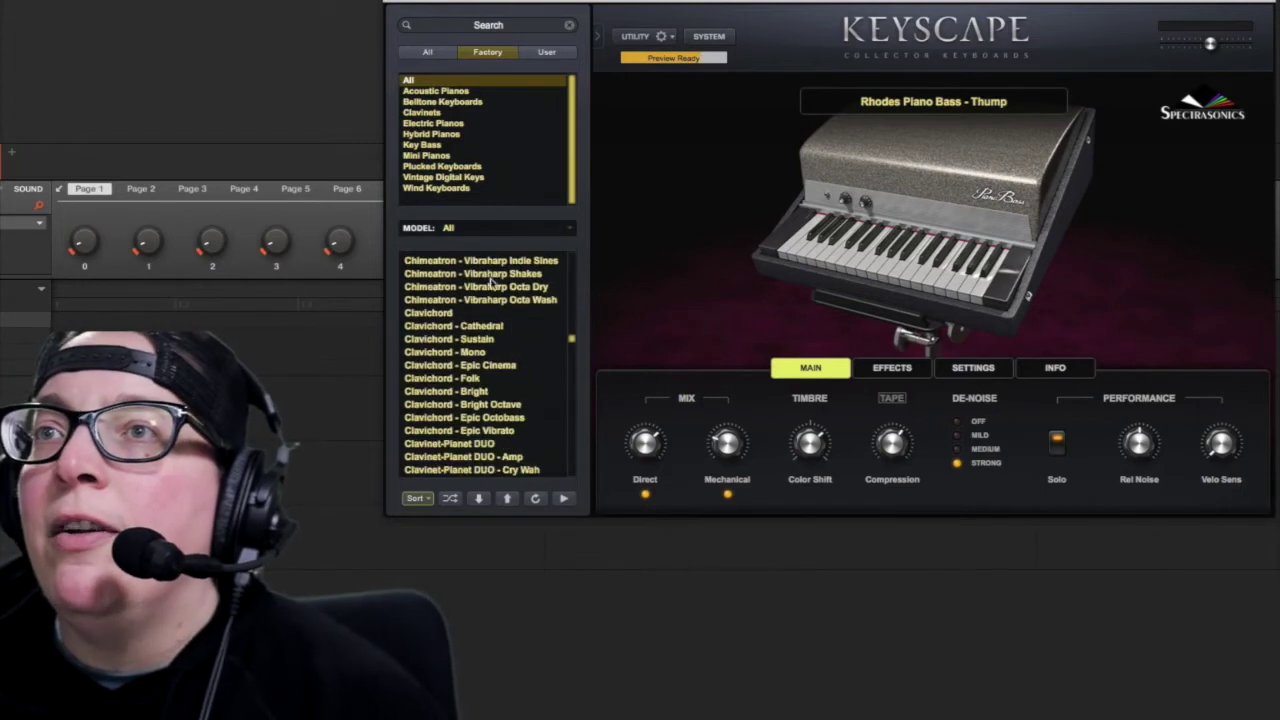
{"action": "left_click", "coordinate": [462, 313]}
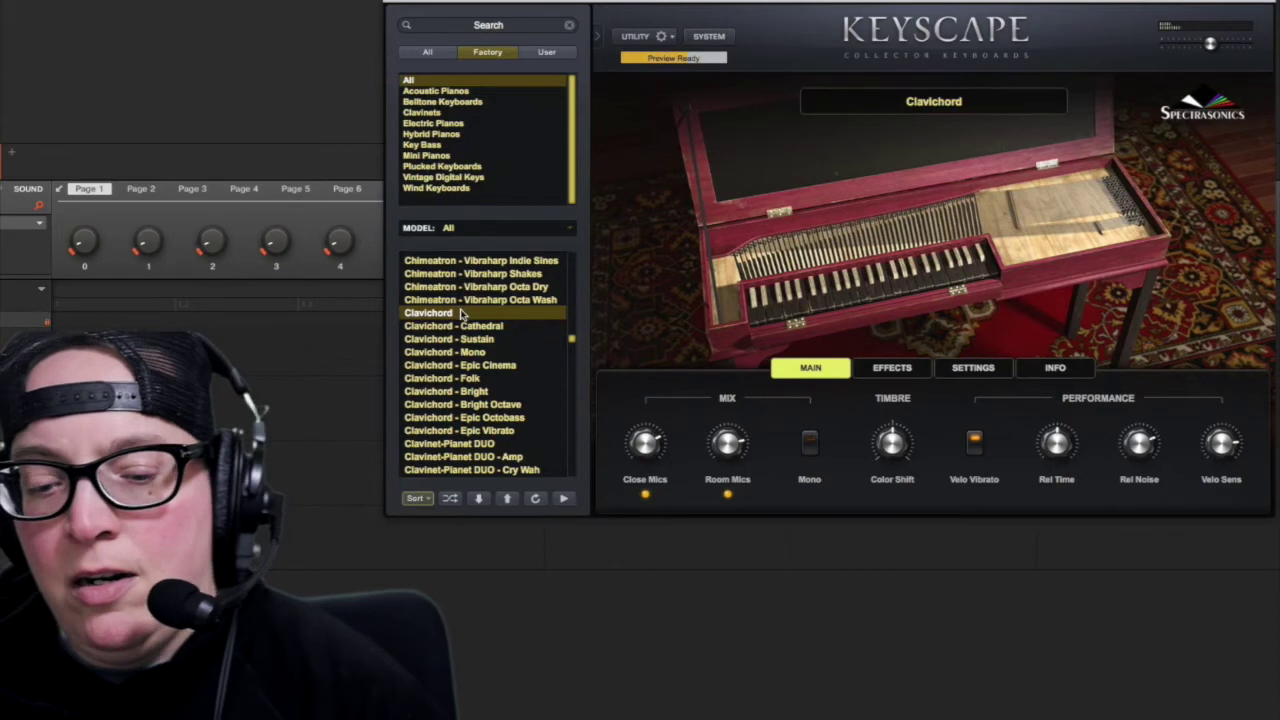
{"action": "scroll", "coordinate": [460, 345], "scroll_direction": "down", "scroll_amount": 7}
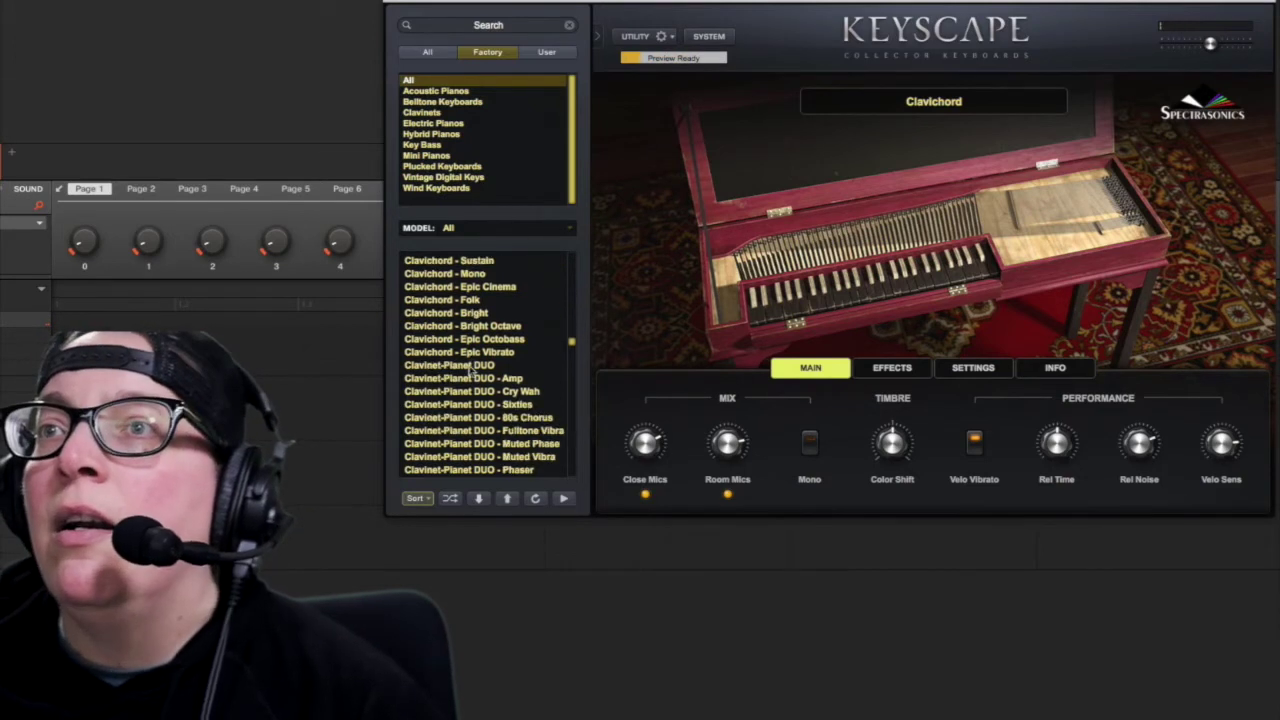
{"action": "left_click", "coordinate": [460, 288]}
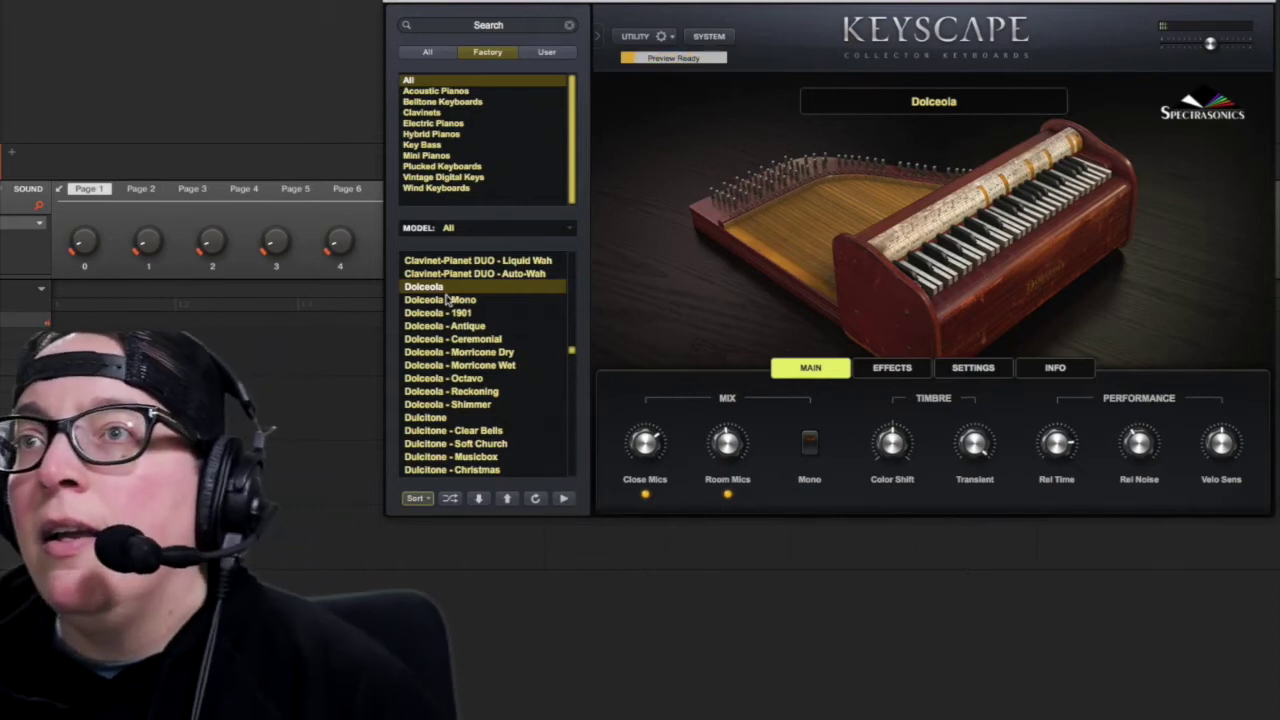
Audition the base Harmochord patch and its Fast Pump variant
{"action": "scroll", "coordinate": [448, 300], "scroll_direction": "down", "scroll_amount": 4}
{"action": "scroll", "coordinate": [442, 302], "scroll_direction": "down", "scroll_amount": 3}
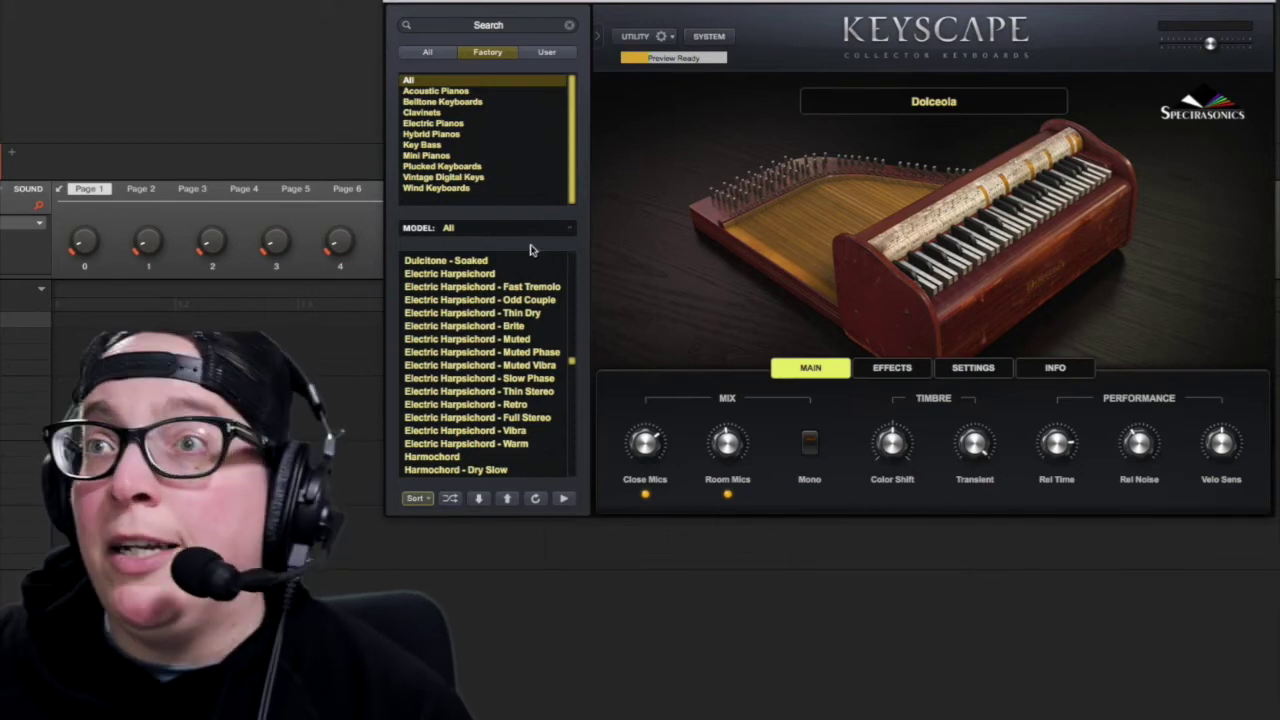
{"action": "scroll", "coordinate": [507, 345], "scroll_direction": "down", "scroll_amount": 2}
{"action": "scroll", "coordinate": [497, 373], "scroll_direction": "down", "scroll_amount": 3}
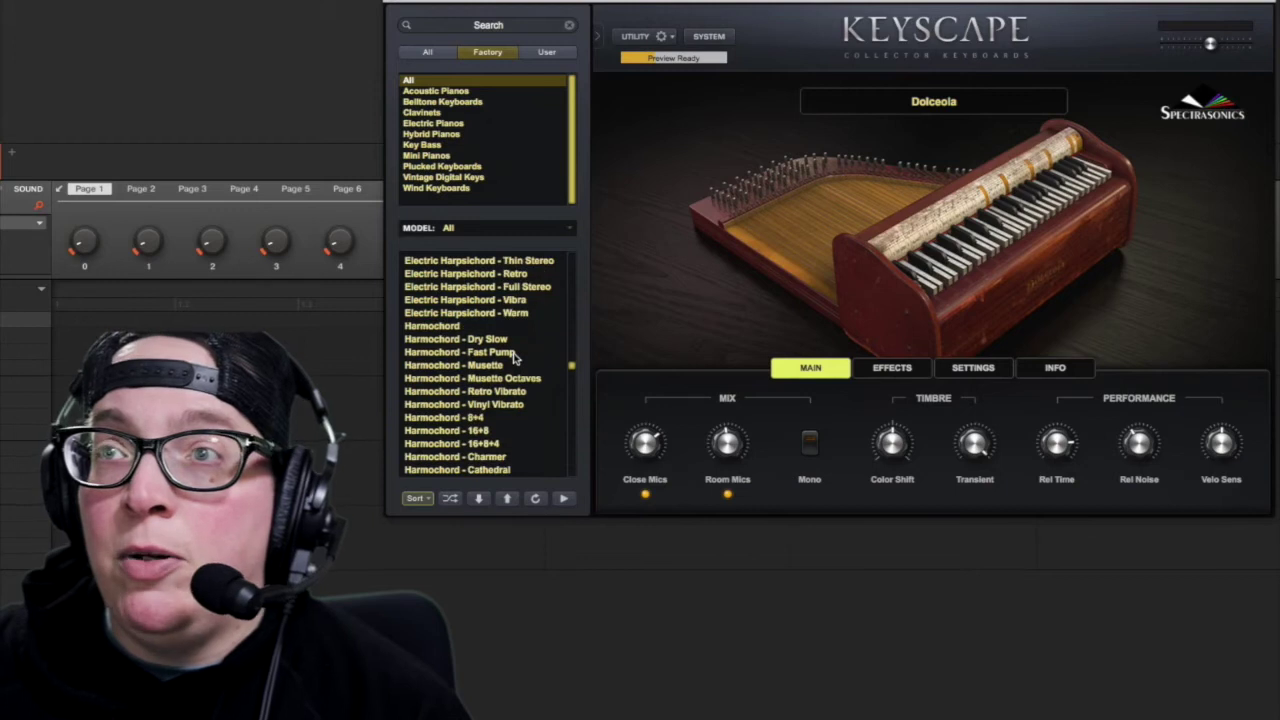
{"action": "left_click", "coordinate": [478, 314]}
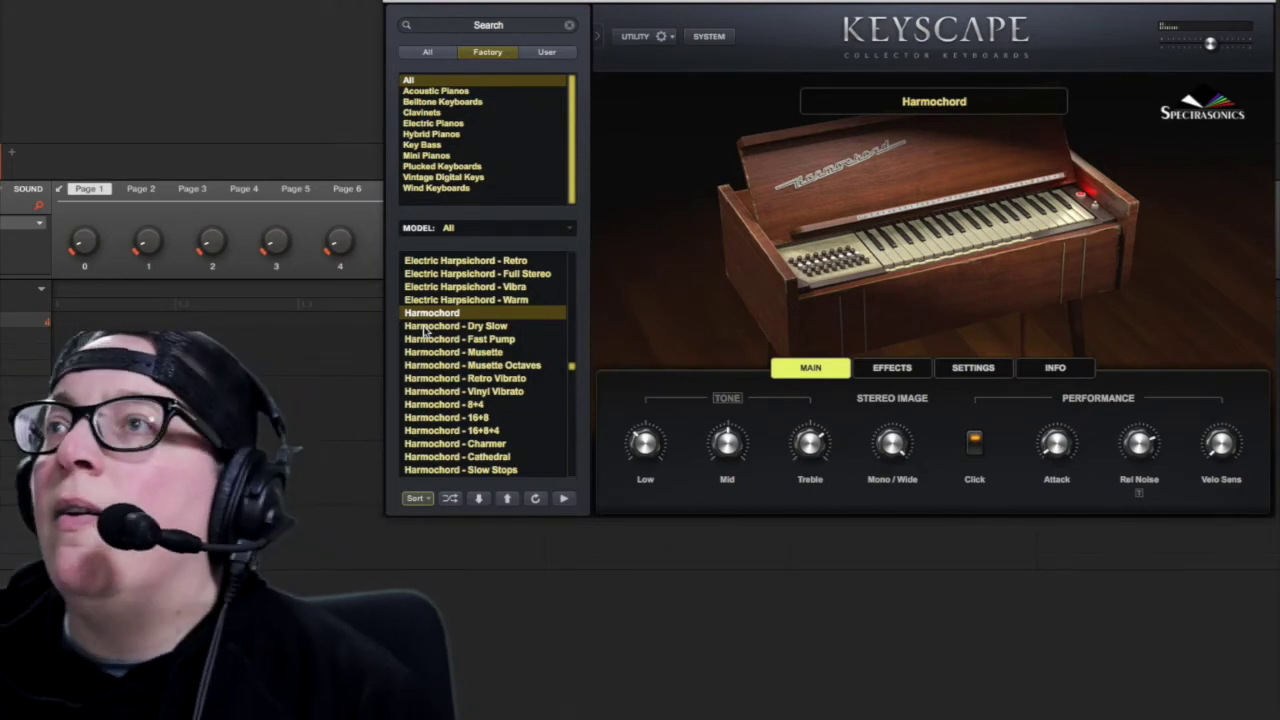
{"action": "left_click", "coordinate": [466, 341]}
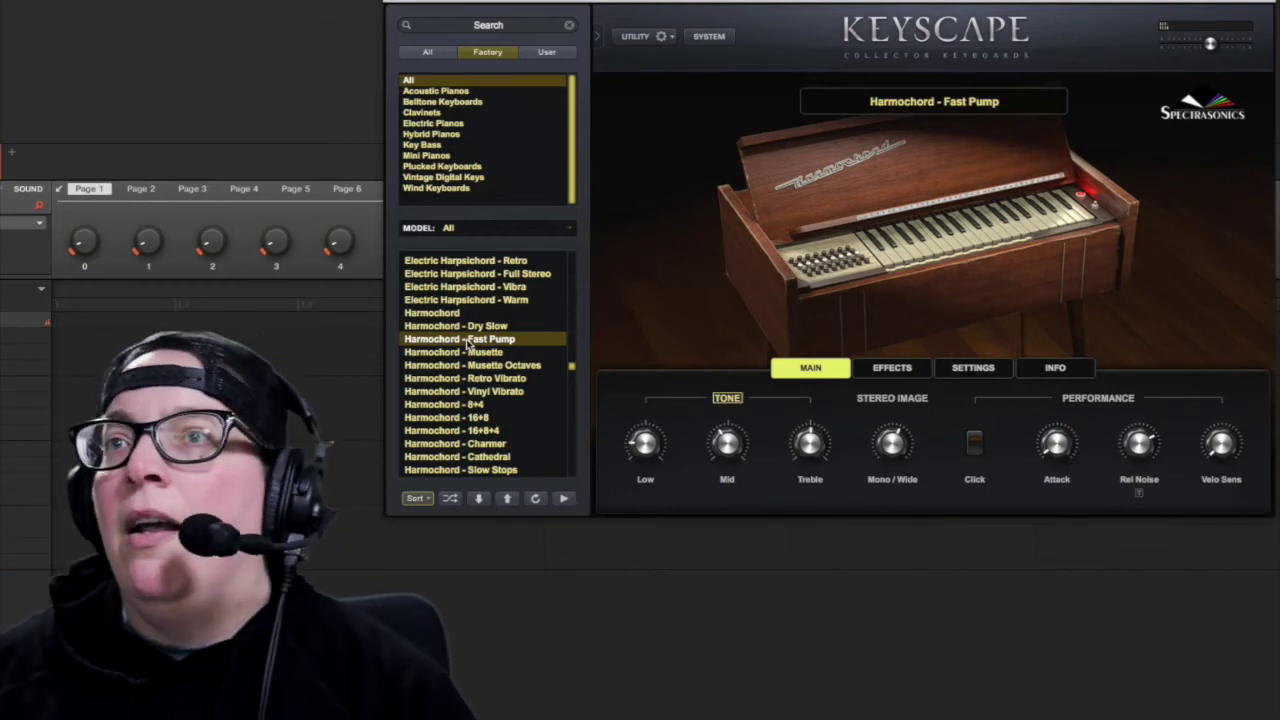
Audition the MKS-20 - Vibes patch
{"action": "scroll", "coordinate": [468, 343], "scroll_direction": "down", "scroll_amount": 3}
{"action": "scroll", "coordinate": [455, 340], "scroll_direction": "down", "scroll_amount": 6}
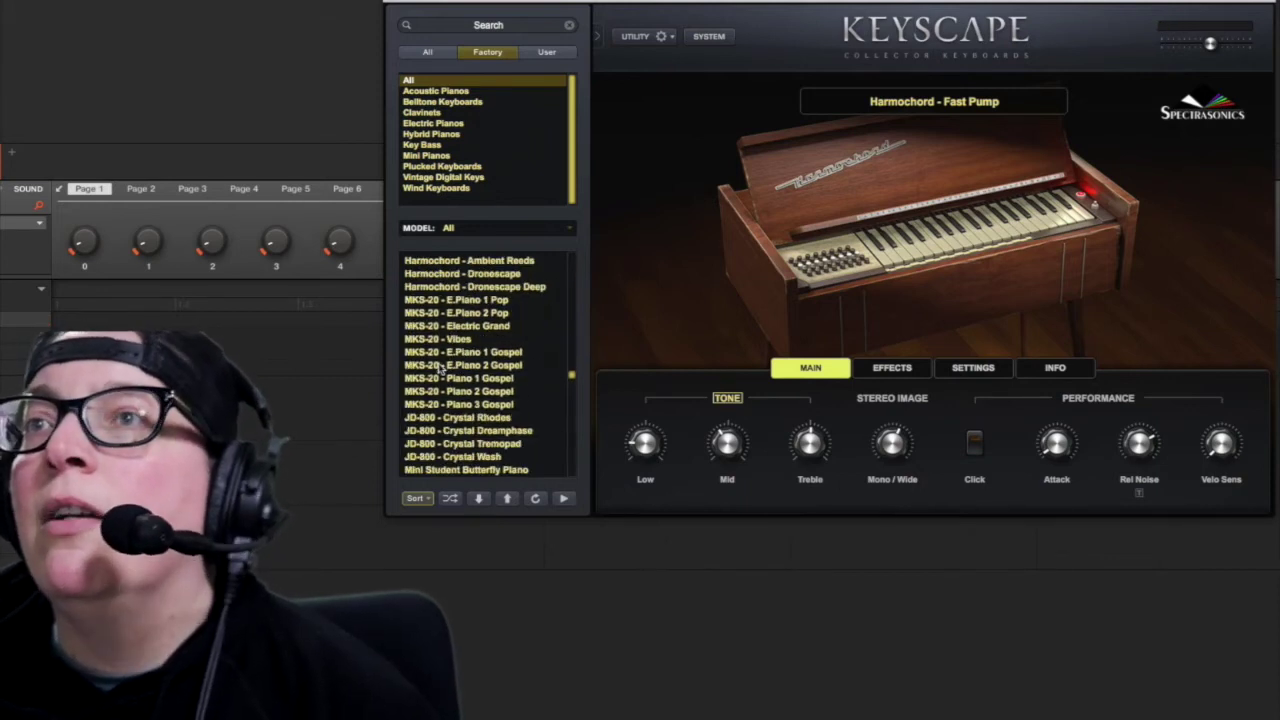
{"action": "left_click", "coordinate": [452, 300]}
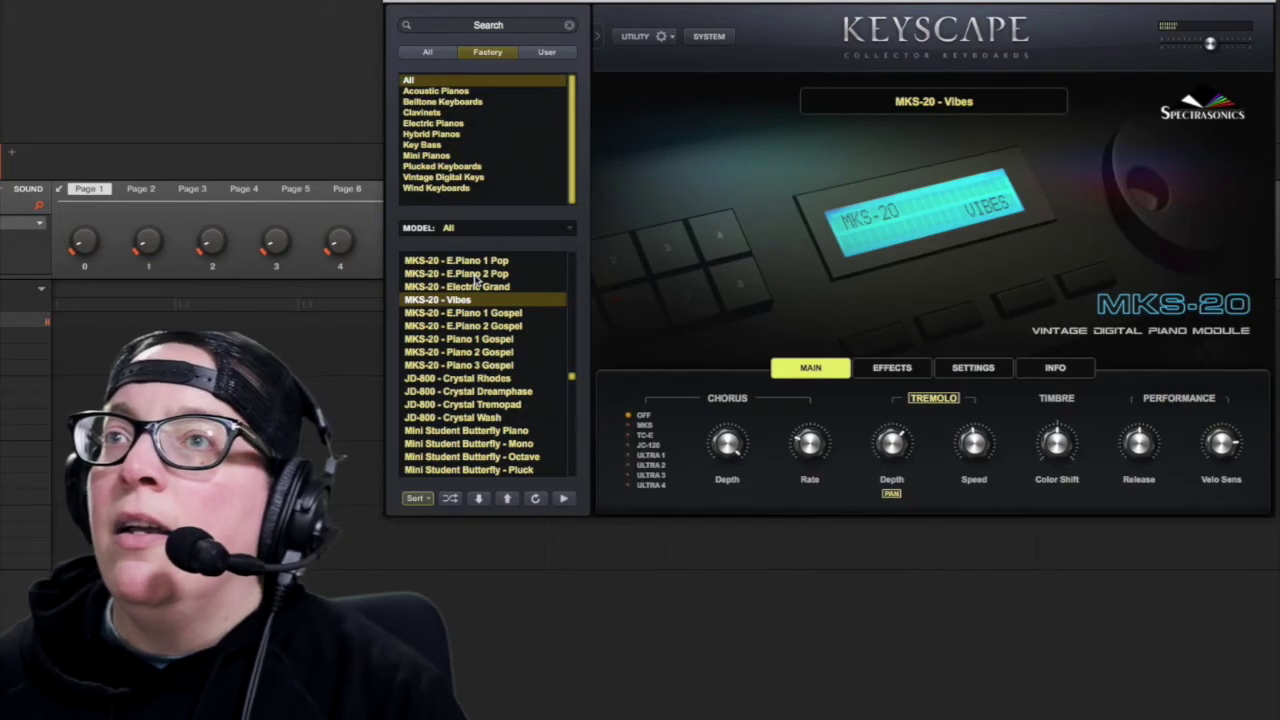
Audition the Amp, Suitcase Chorus and Wah patches of the Vintage Vibe EP
{"action": "scroll", "coordinate": [420, 320], "scroll_direction": "down", "scroll_amount": 7}
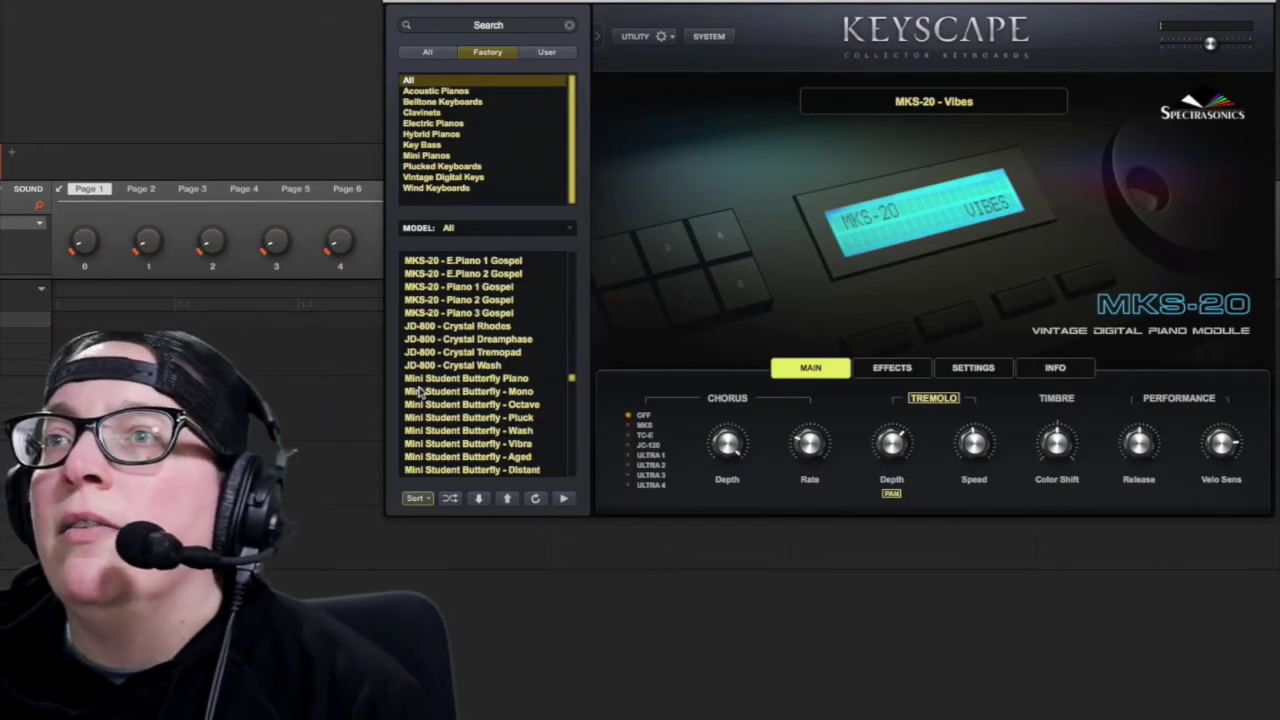
{"action": "scroll", "coordinate": [450, 340], "scroll_direction": "down", "scroll_amount": 5}
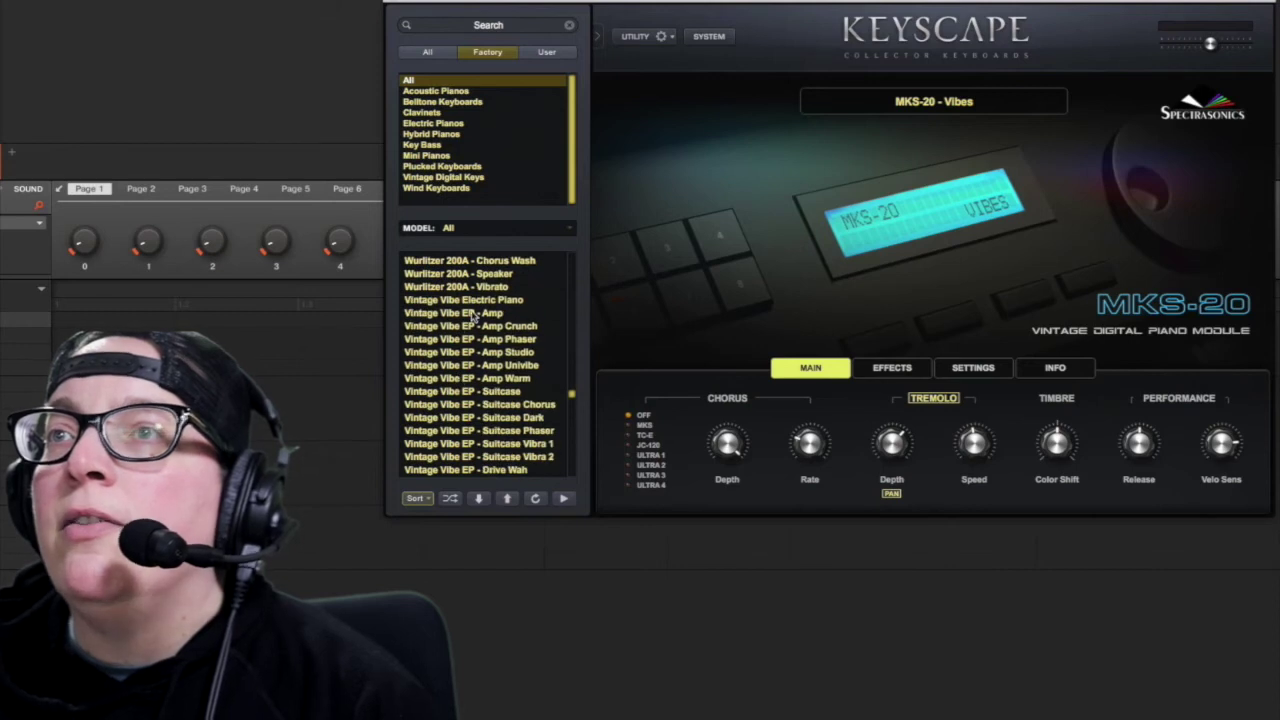
{"action": "left_click", "coordinate": [475, 314]}
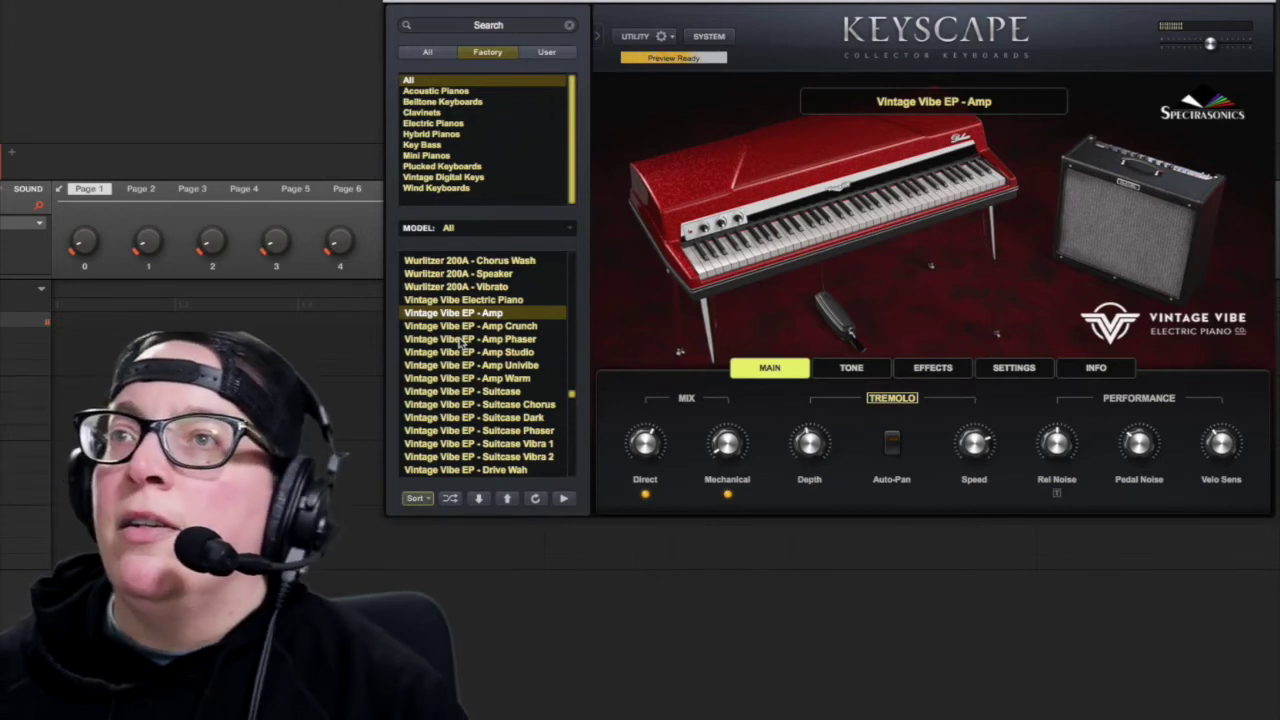
{"action": "left_click", "coordinate": [493, 405]}
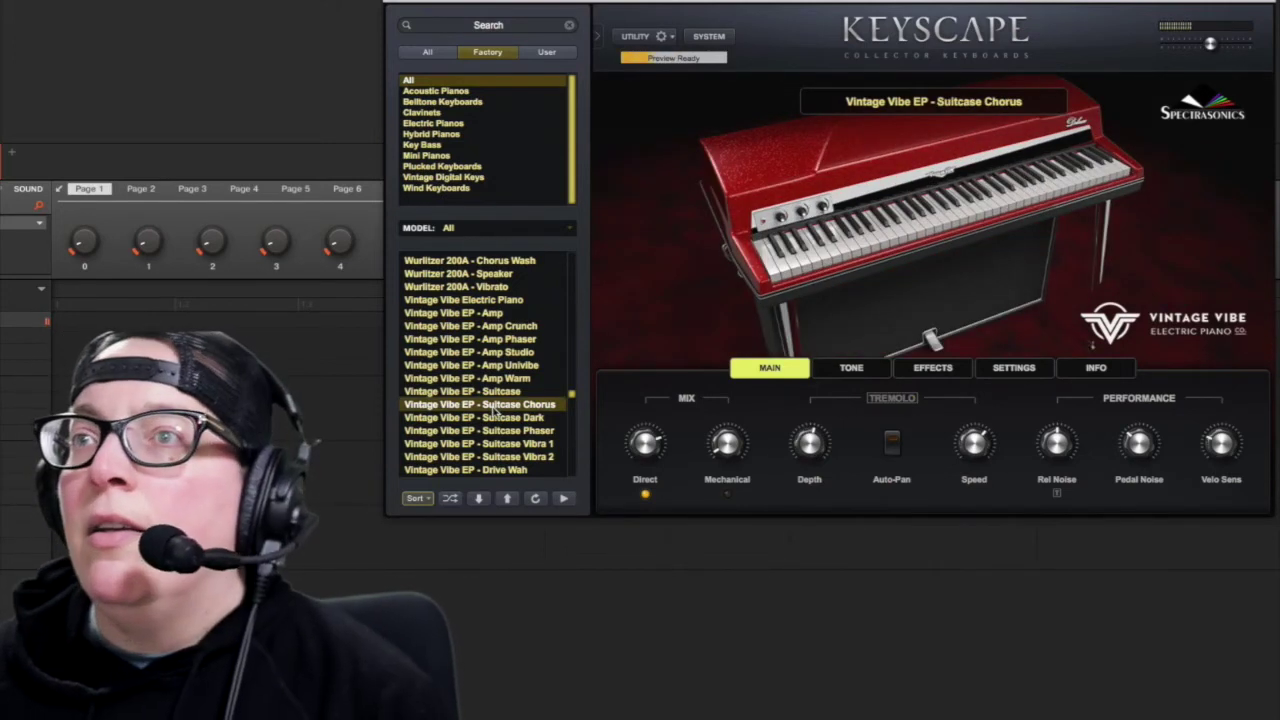
{"action": "scroll", "coordinate": [490, 416], "scroll_direction": "down", "scroll_amount": 5}
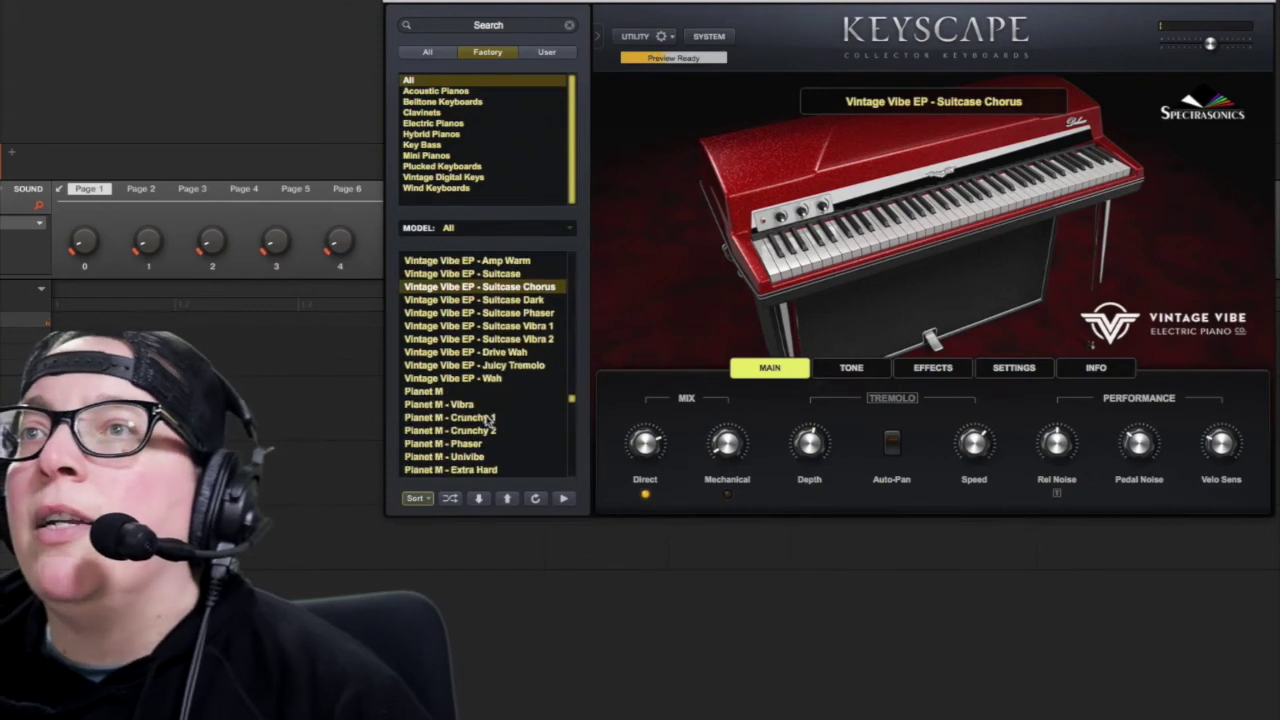
{"action": "left_click", "coordinate": [481, 379]}
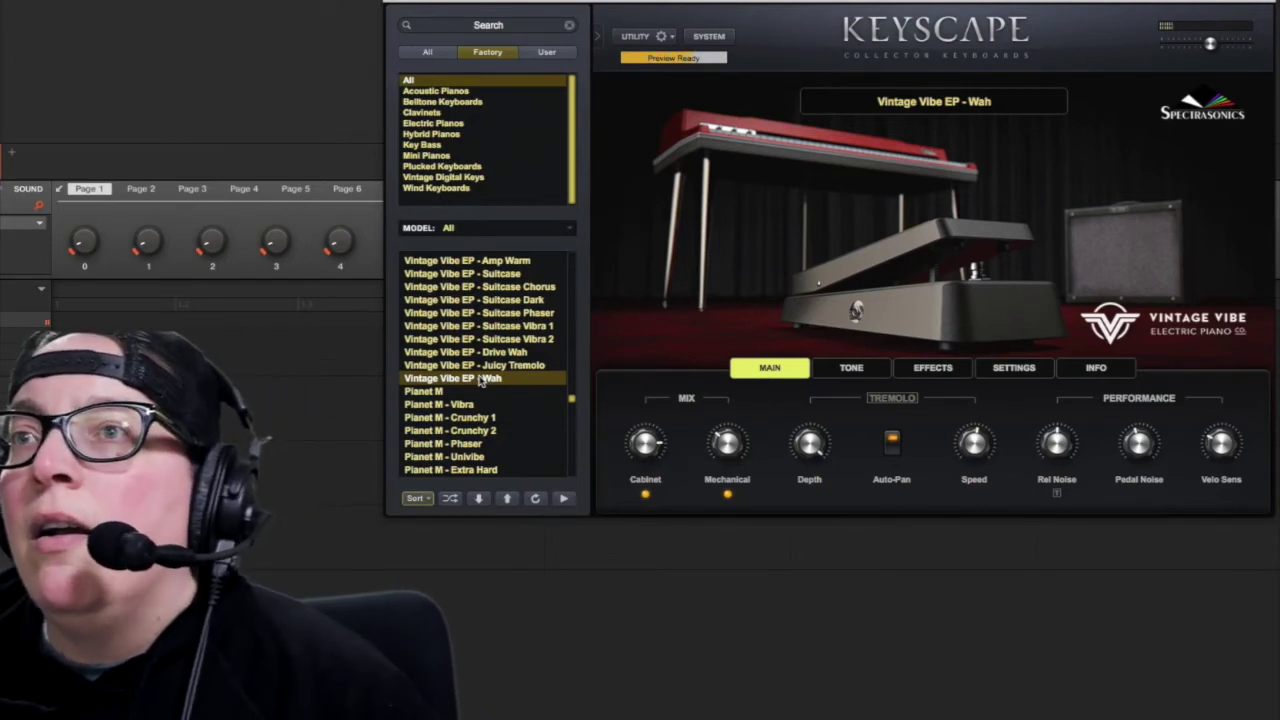
Audition the Classic Retro and Classic Room patches of the Toy Piano
{"action": "scroll", "coordinate": [495, 362], "scroll_direction": "down", "scroll_amount": 15}
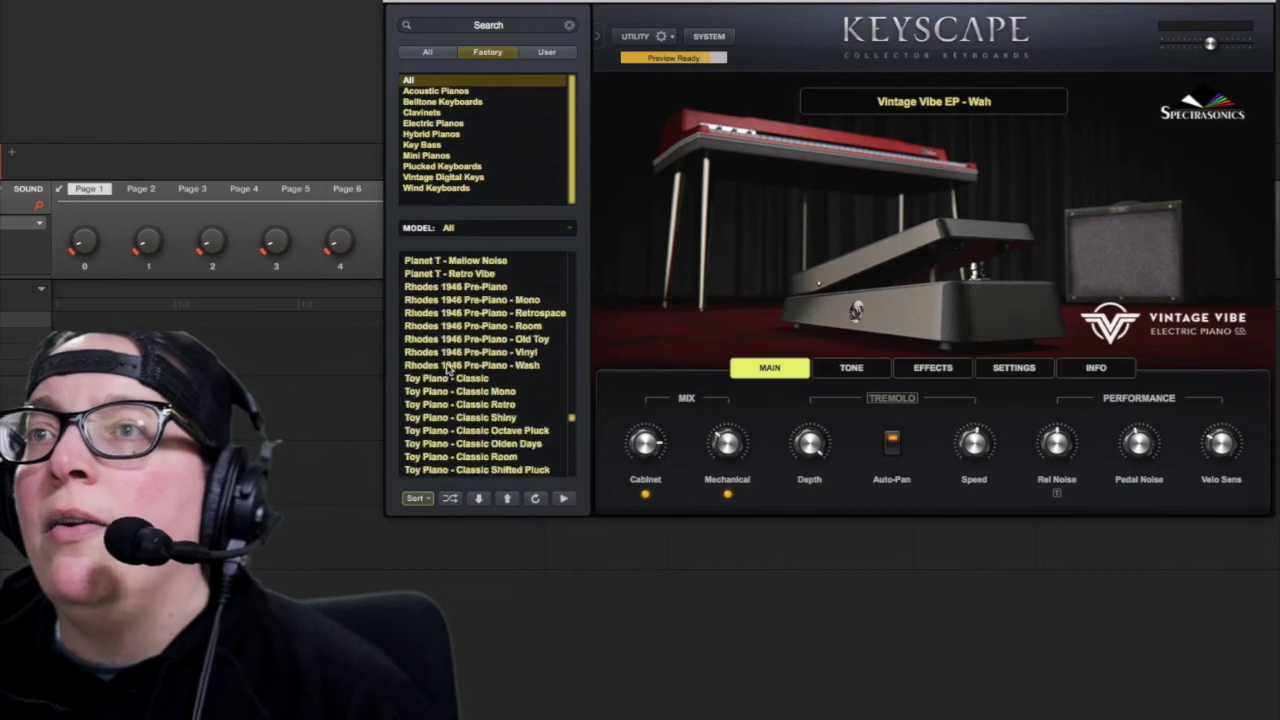
{"action": "left_click", "coordinate": [452, 379]}
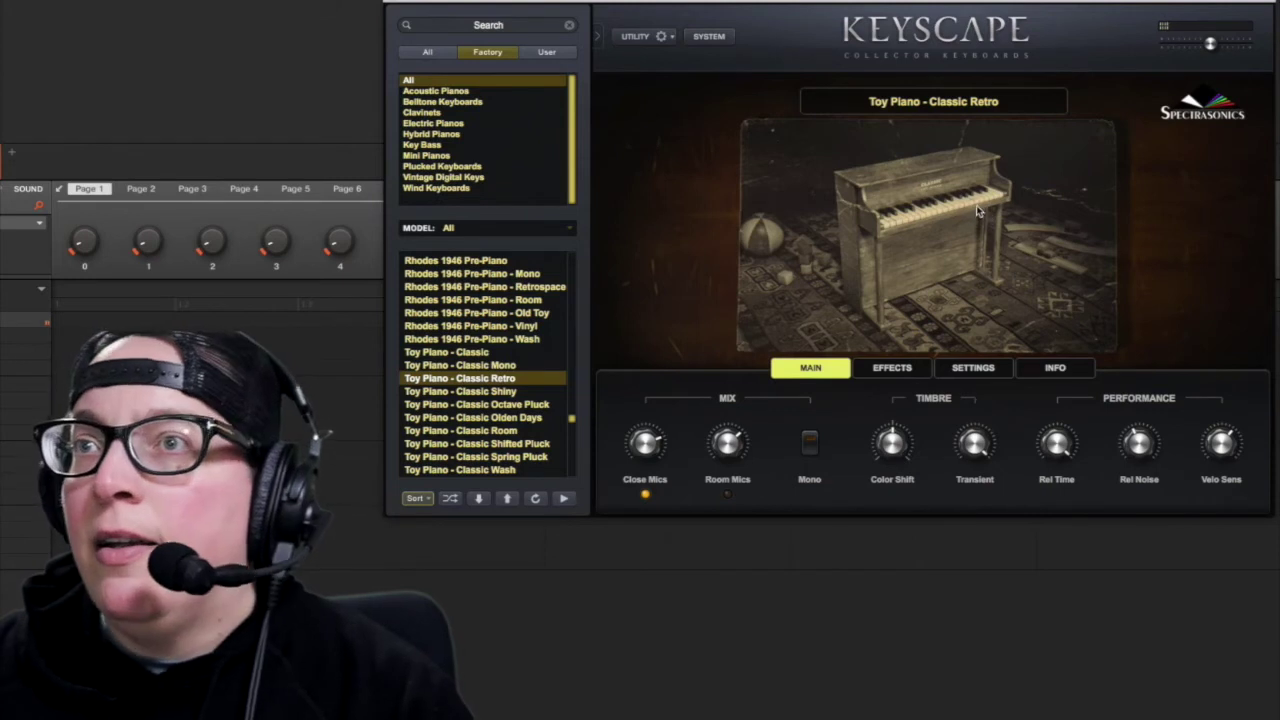
{"action": "left_click", "coordinate": [490, 430]}
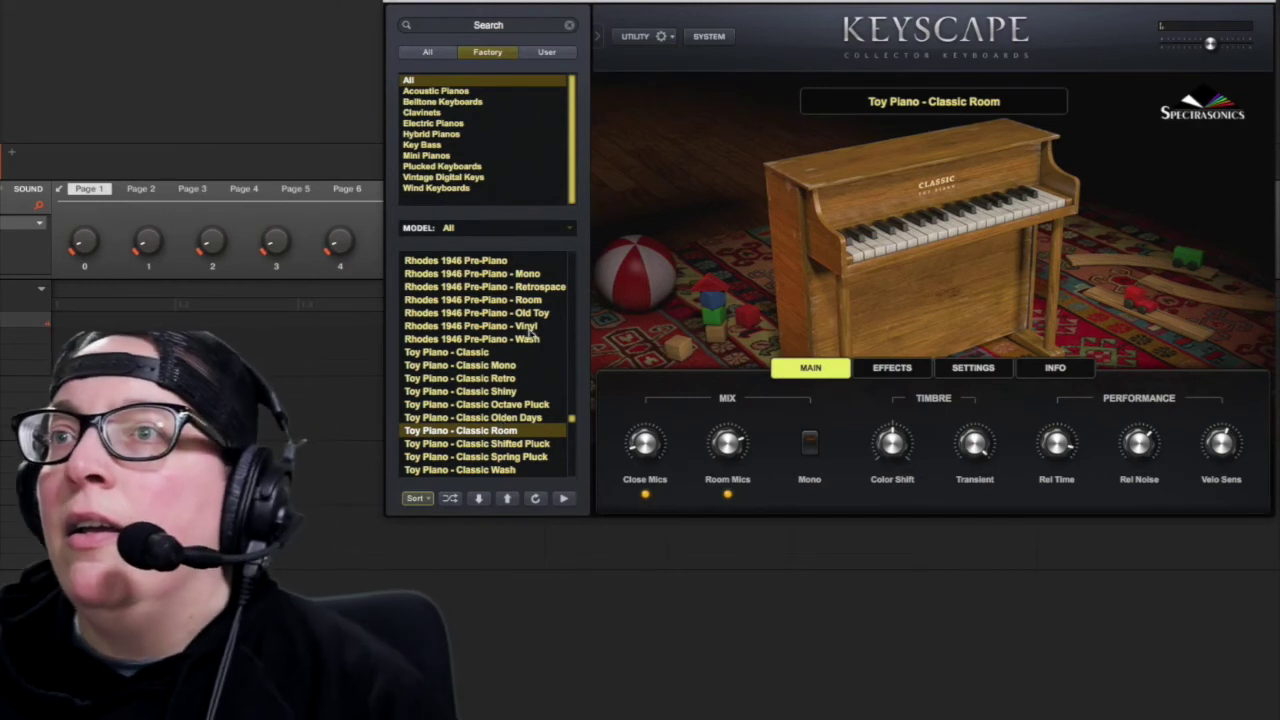
Audition the base Electric Grand CP70 patch
{"action": "scroll", "coordinate": [510, 400], "scroll_direction": "down", "scroll_amount": 10}
{"action": "scroll", "coordinate": [519, 358], "scroll_direction": "down", "scroll_amount": 2}
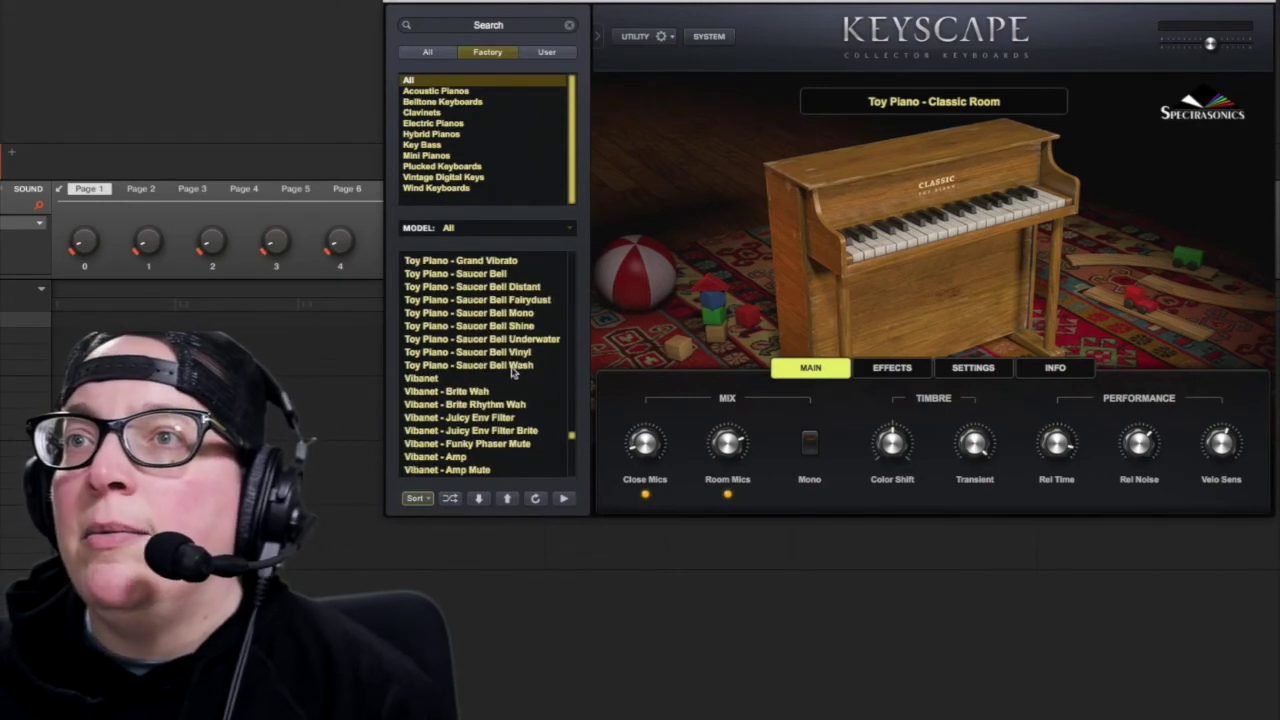
{"action": "scroll", "coordinate": [503, 388], "scroll_direction": "down", "scroll_amount": 5}
{"action": "scroll", "coordinate": [500, 392], "scroll_direction": "down", "scroll_amount": 6}
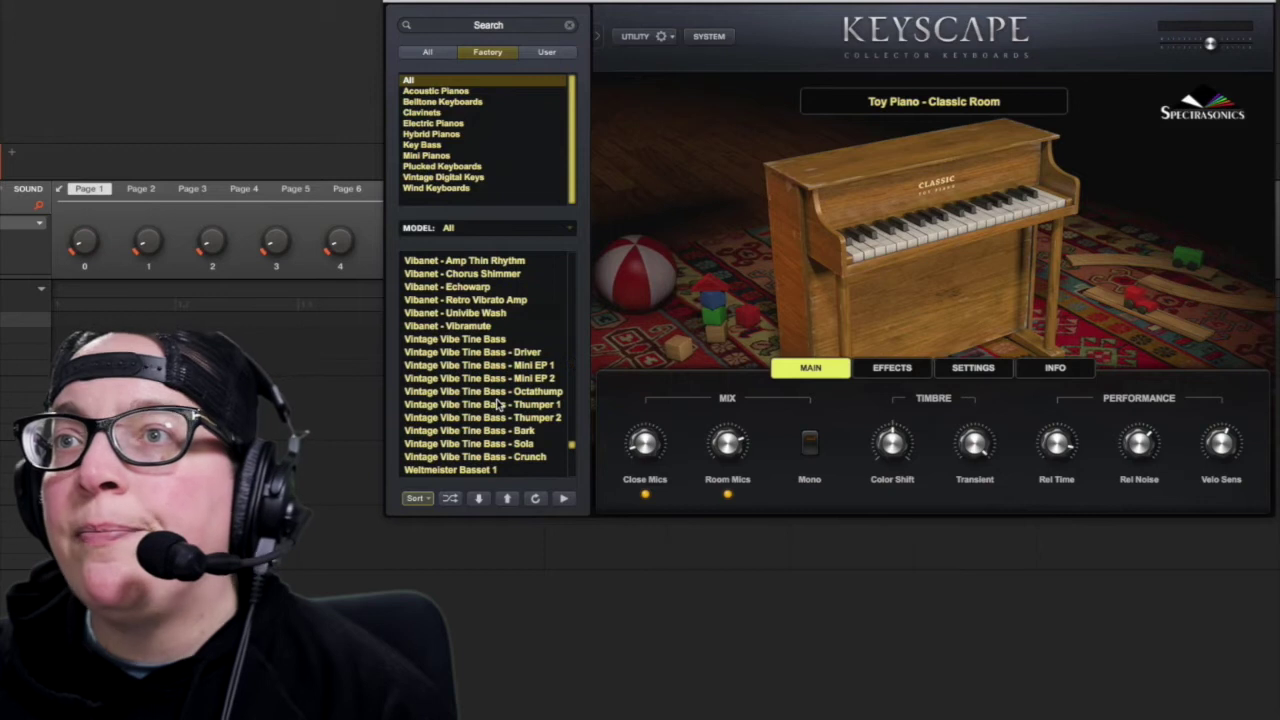
{"action": "scroll", "coordinate": [490, 448], "scroll_direction": "down", "scroll_amount": 5}
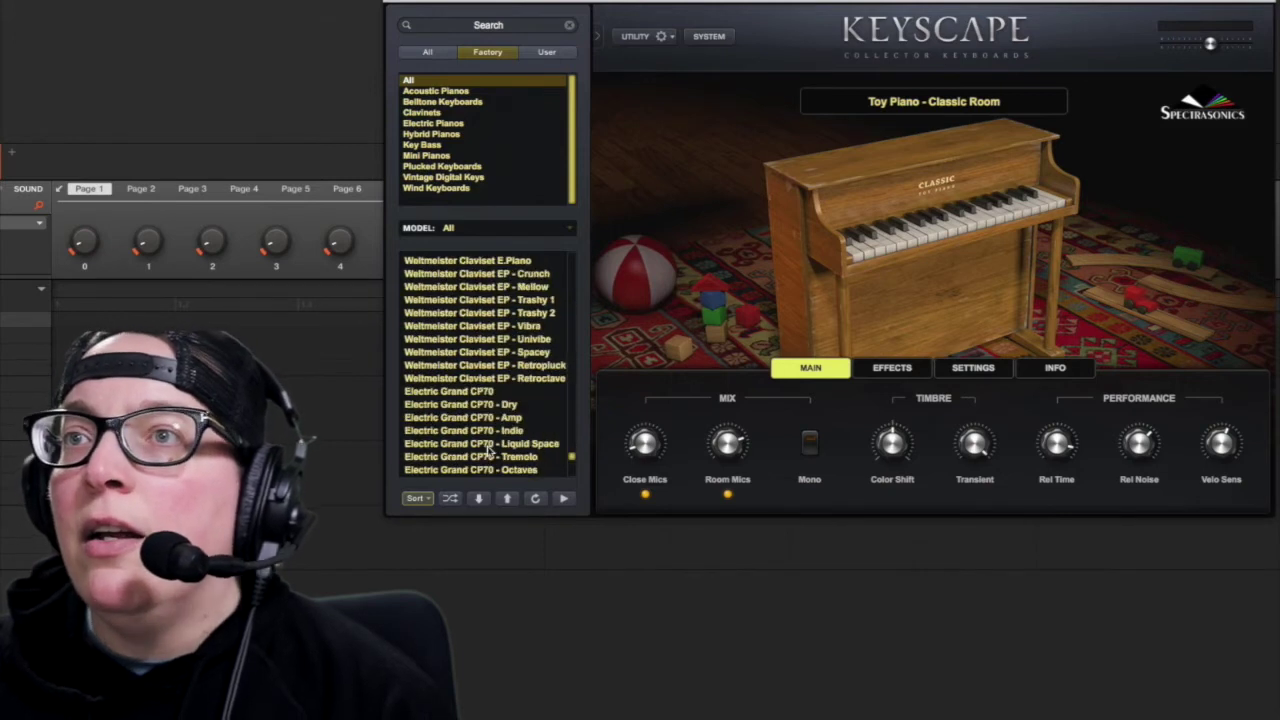
{"action": "scroll", "coordinate": [494, 427], "scroll_direction": "down", "scroll_amount": 2}
{"action": "left_click", "coordinate": [470, 352]}
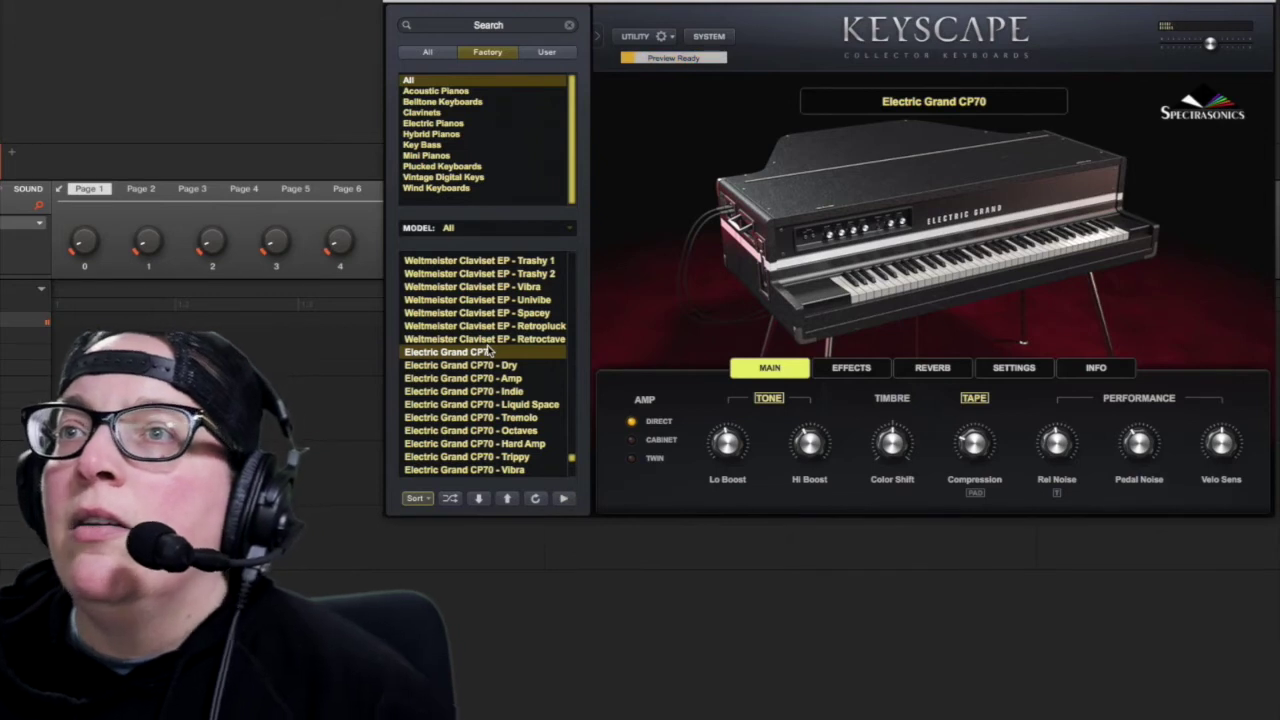
Audition the Dulcelesta, Plectrum Celeste and Yuletide Duo patches
{"action": "scroll", "coordinate": [421, 424], "scroll_direction": "down", "scroll_amount": 4}
{"action": "scroll", "coordinate": [421, 424], "scroll_direction": "down", "scroll_amount": 3}
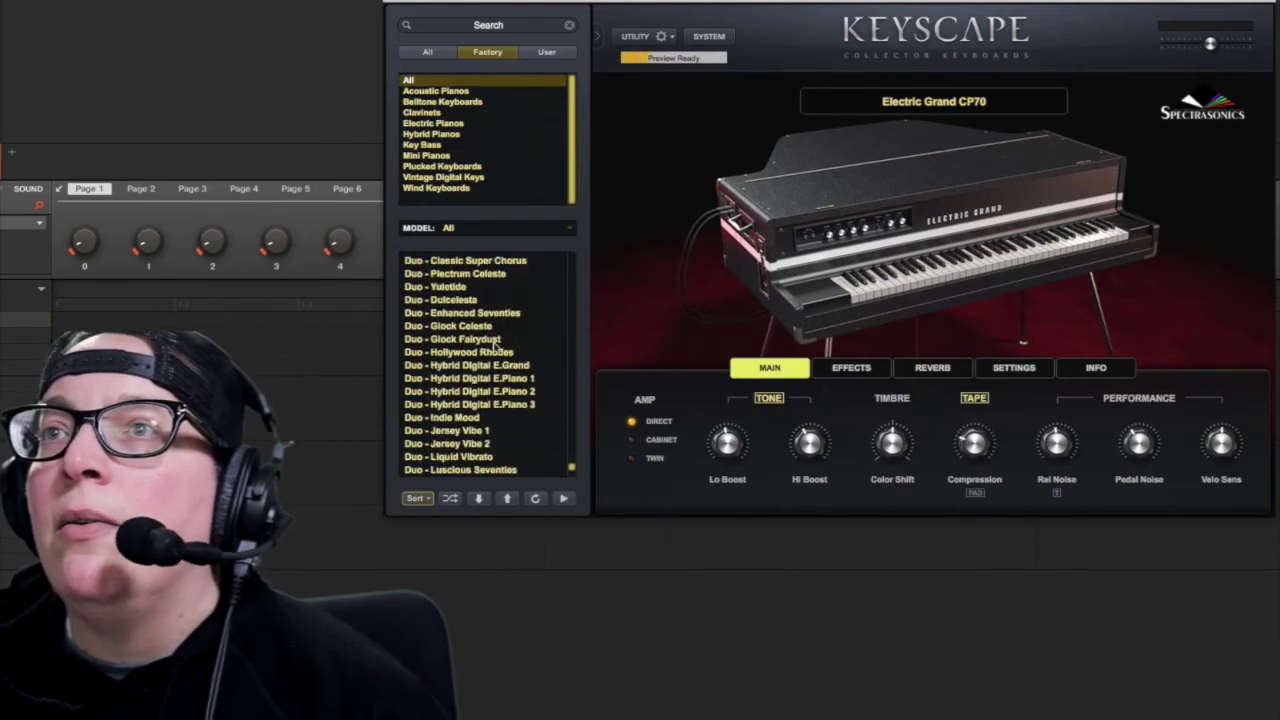
{"action": "left_click", "coordinate": [477, 298]}
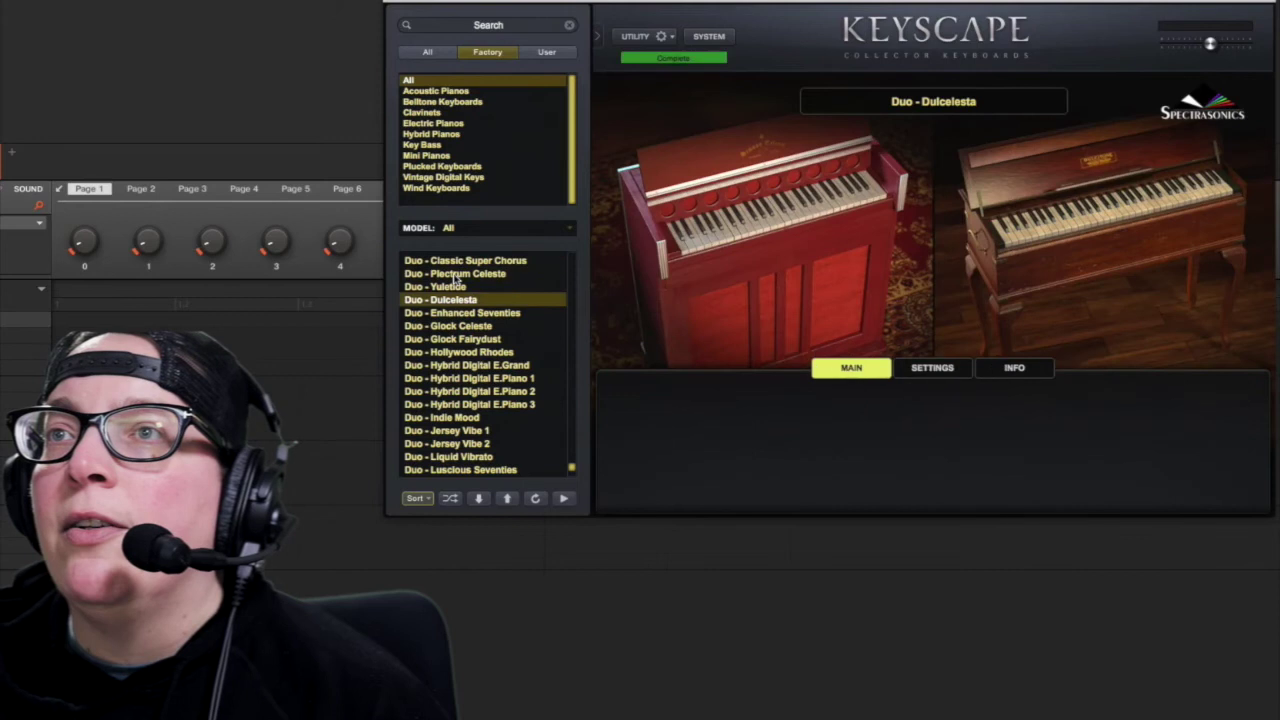
{"action": "left_click", "coordinate": [454, 274]}
{"action": "left_click", "coordinate": [450, 287]}
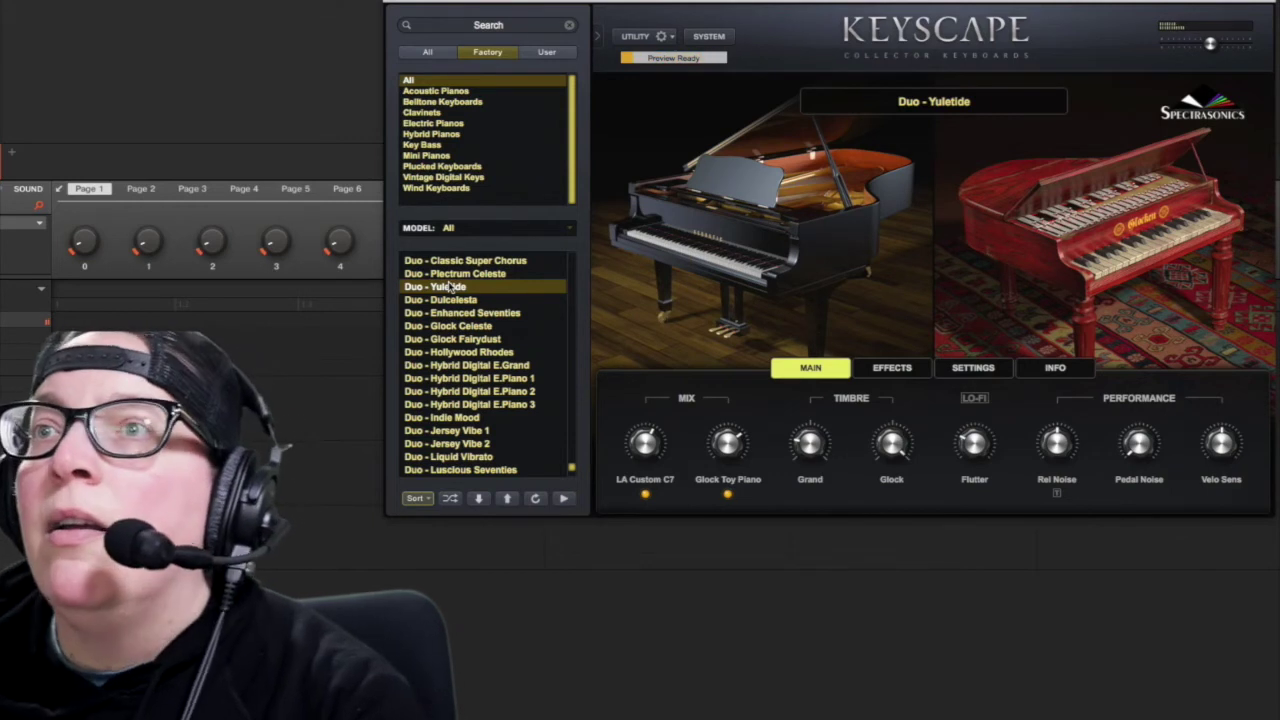
Browse the remaining Duo patches and audition Duo - Christmas Blend
{"action": "scroll", "coordinate": [490, 380], "scroll_direction": "down", "scroll_amount": 4}
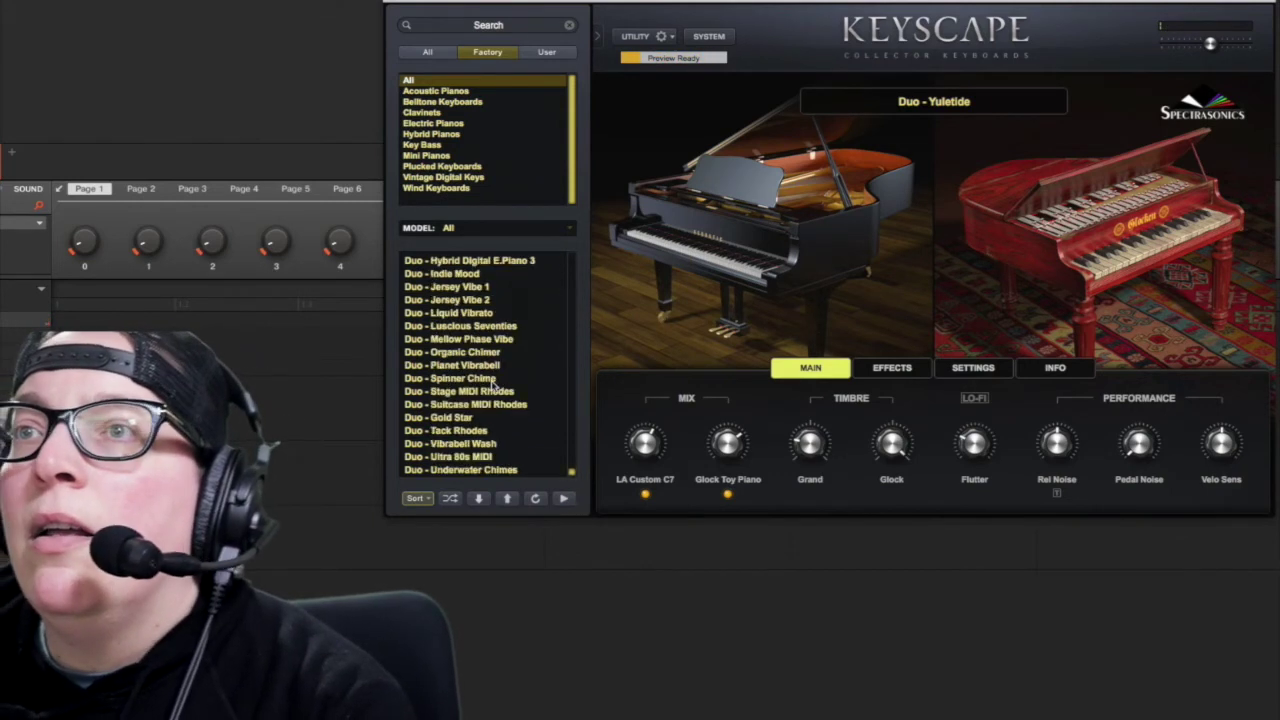
{"action": "scroll", "coordinate": [486, 407], "scroll_direction": "up", "scroll_amount": 1}
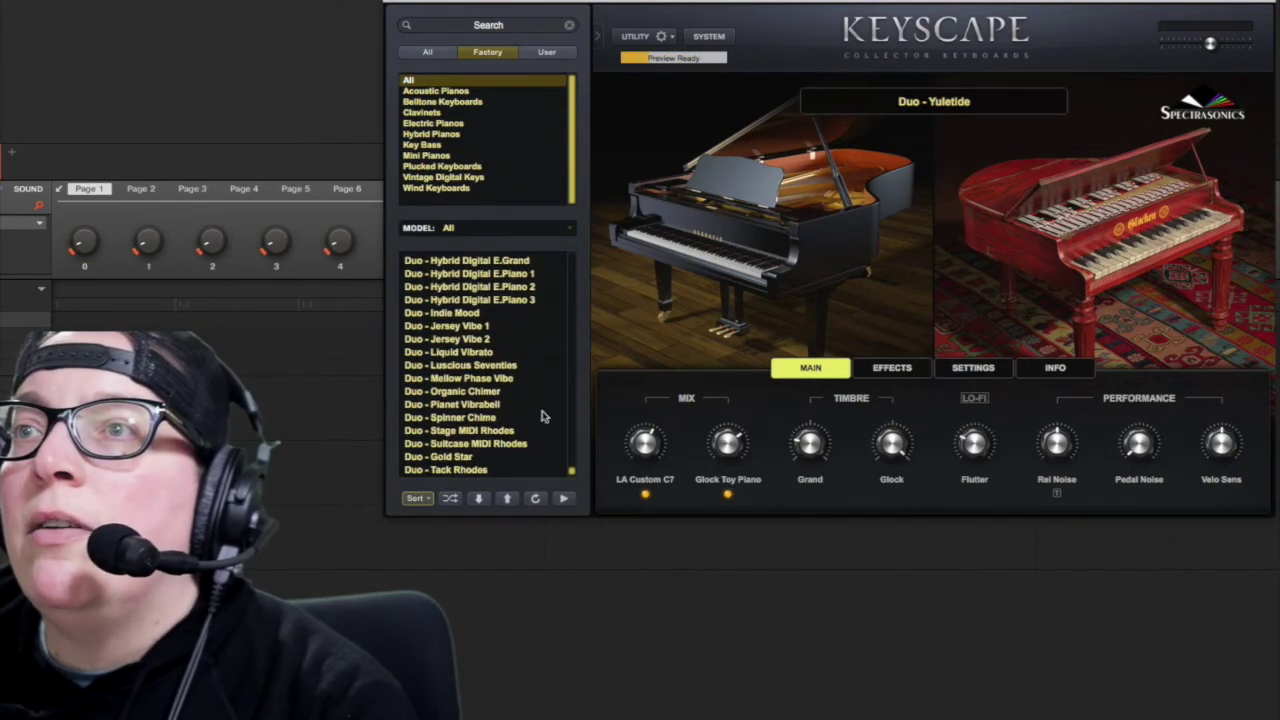
{"action": "left_click", "coordinate": [573, 443]}
{"action": "left_click_drag", "start_coordinate": [573, 443], "coordinate": [565, 468]}
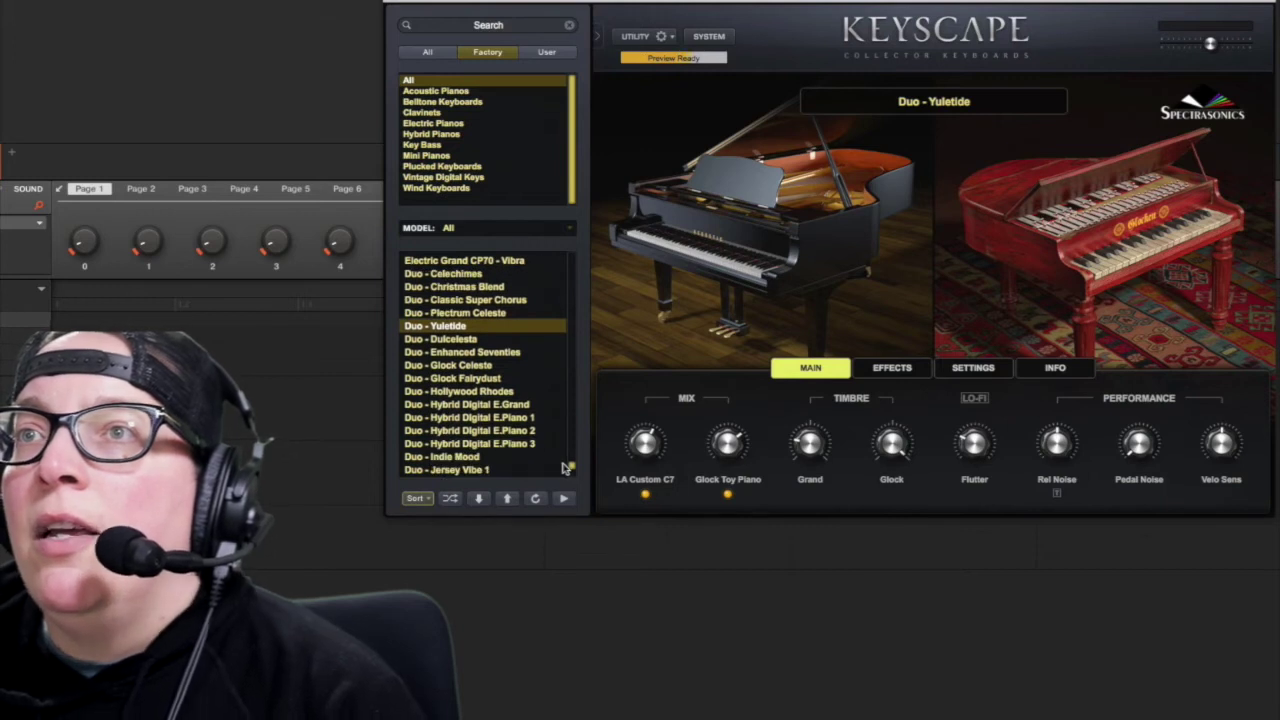
{"action": "left_click", "coordinate": [480, 287]}
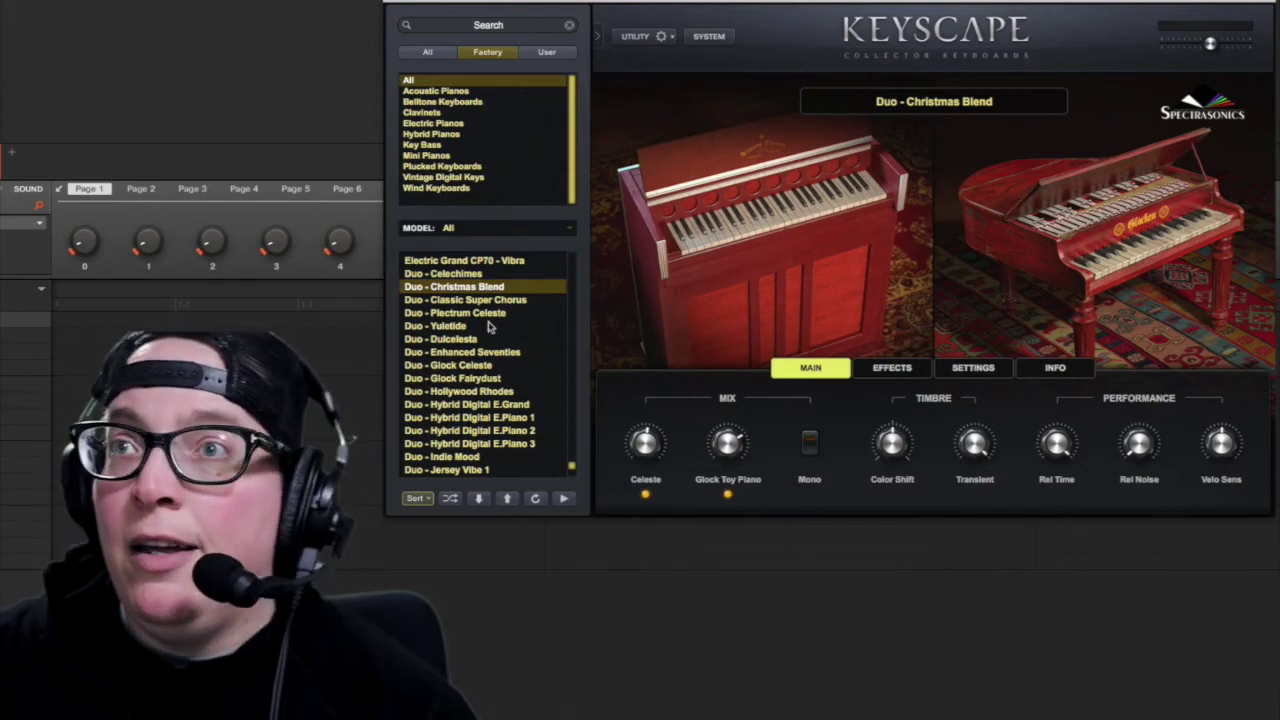
{"action": "scroll", "coordinate": [488, 326], "scroll_direction": "up", "scroll_amount": 3}
{"action": "left_click_drag", "start_coordinate": [573, 460], "coordinate": [557, 309]}
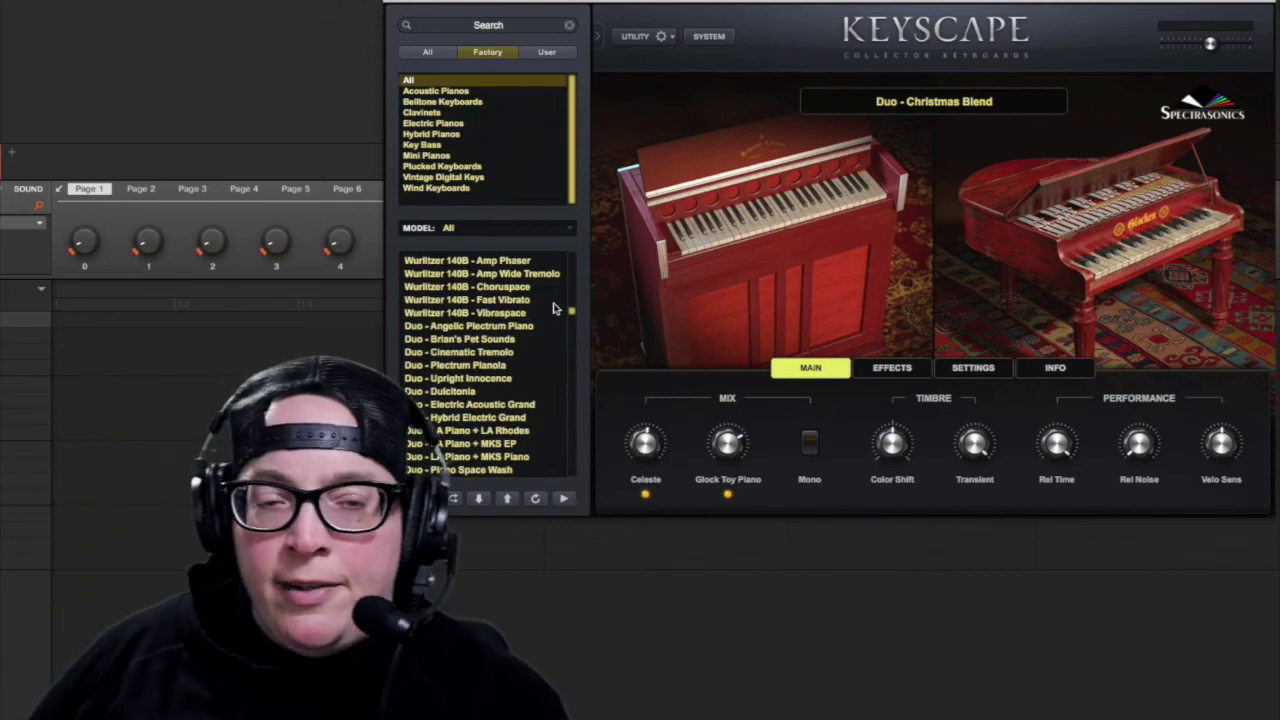